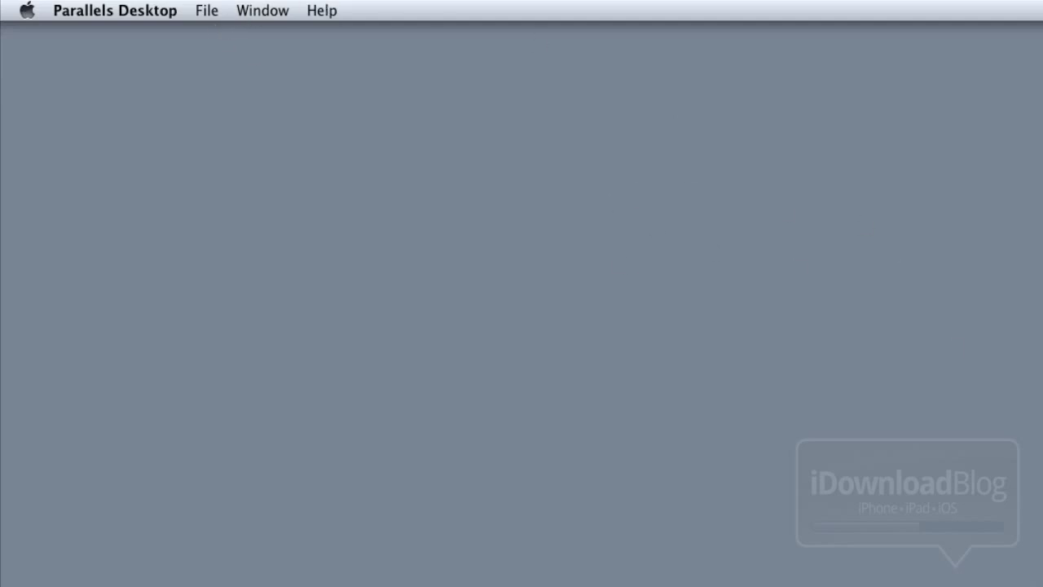
# Step: Open the File menu in the Parallels Desktop menu bar
pyautogui.click(196, 11)
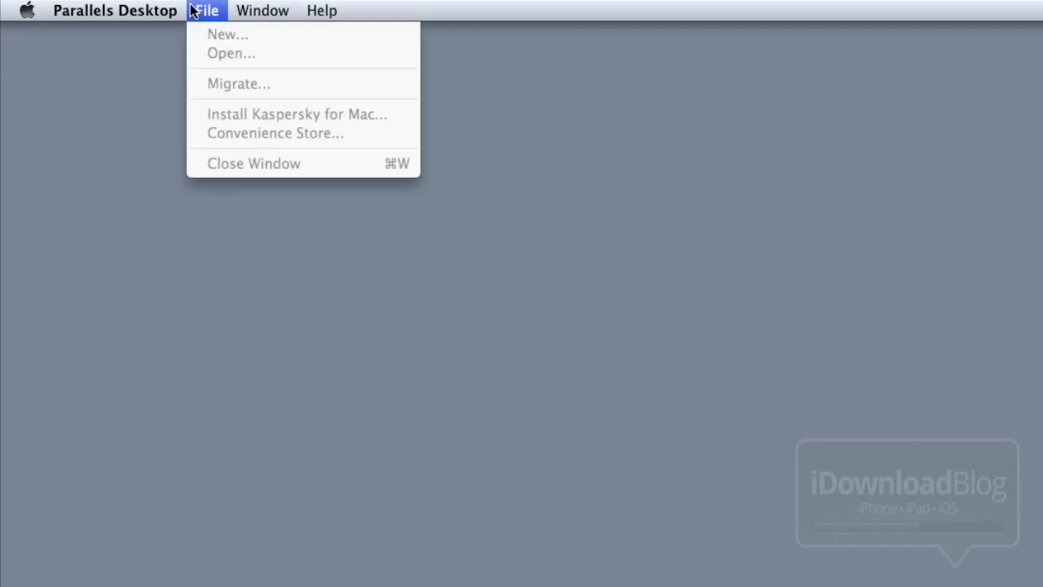
pyautogui.moveTo(136, 6)
pyautogui.press('Escape')
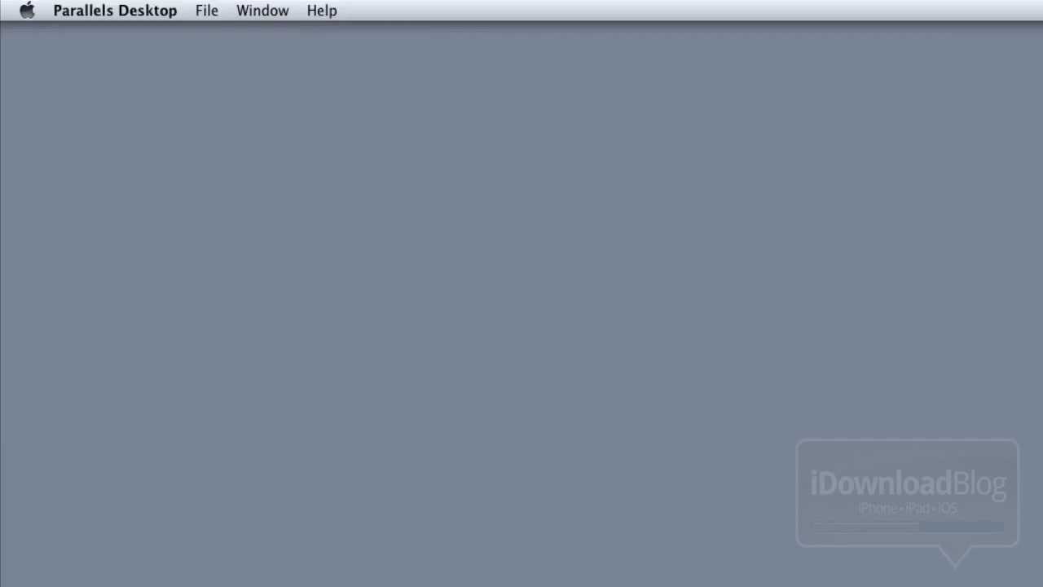
pyautogui.click(198, 16)
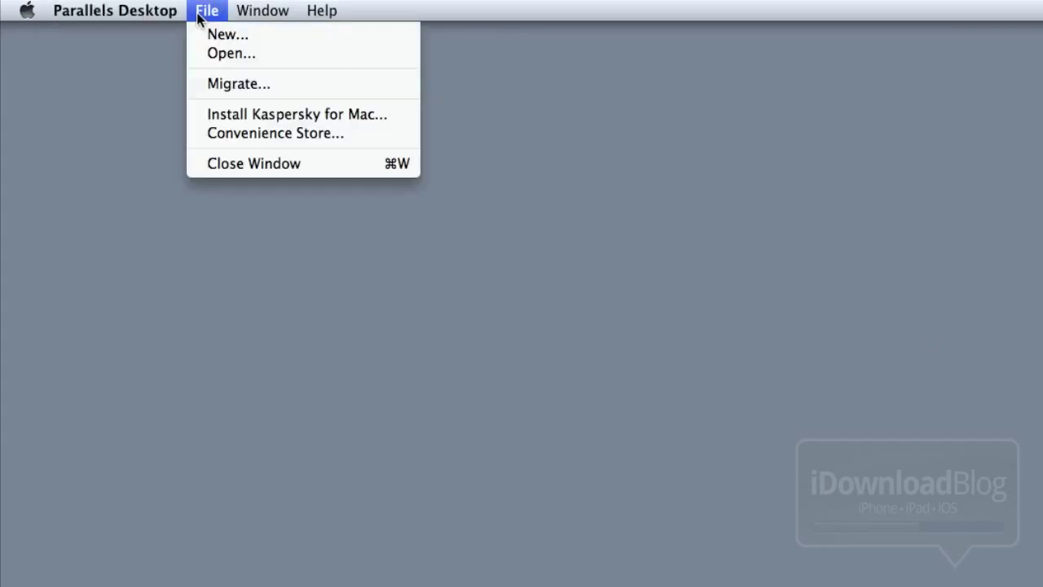
# Step: Create a new VM by downloading the free Ubuntu Linux 11.04 Desktop appliance
pyautogui.click(220, 34)
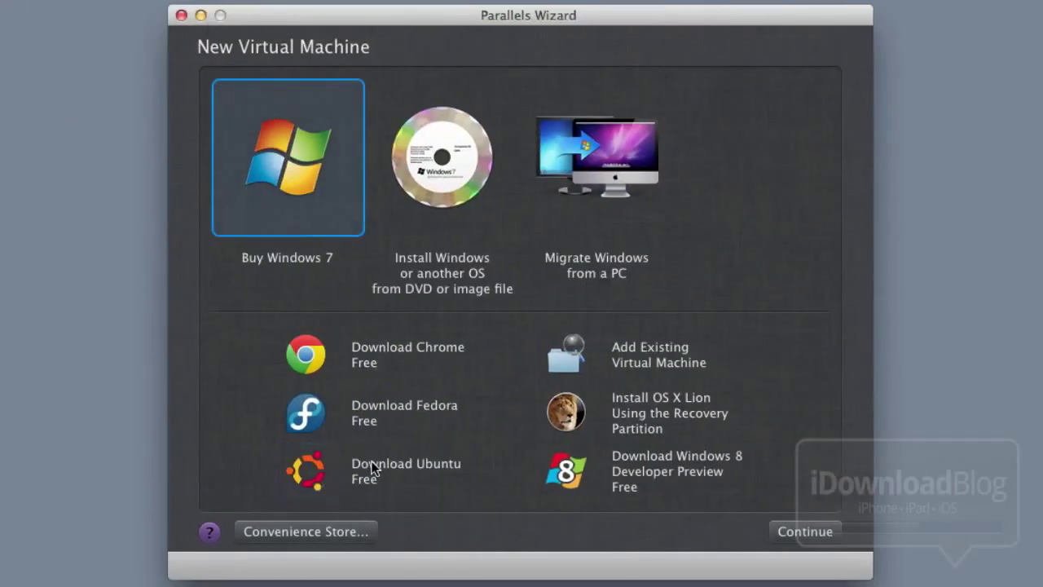
pyautogui.click(317, 473)
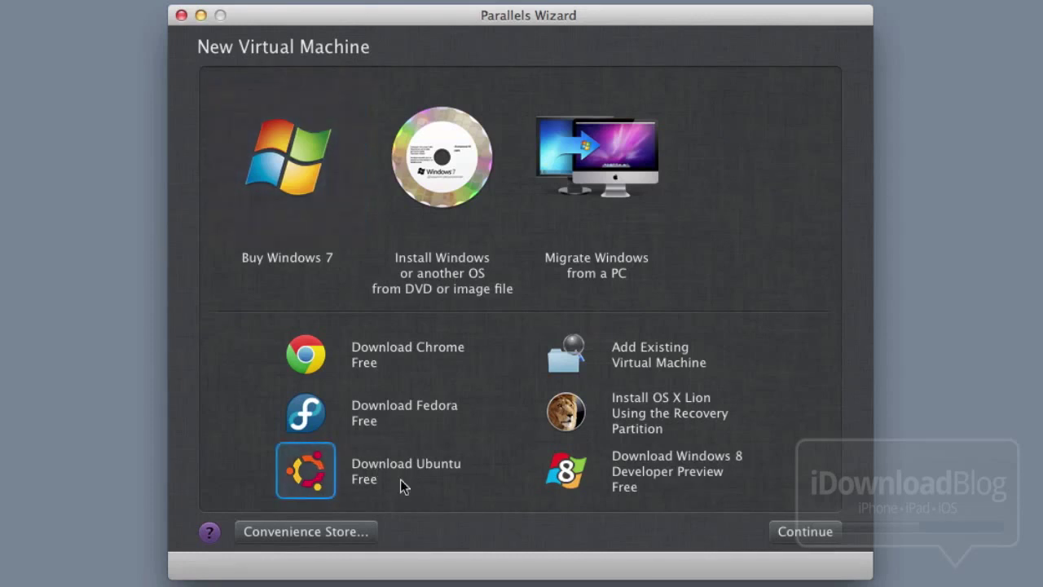
pyautogui.click(839, 539)
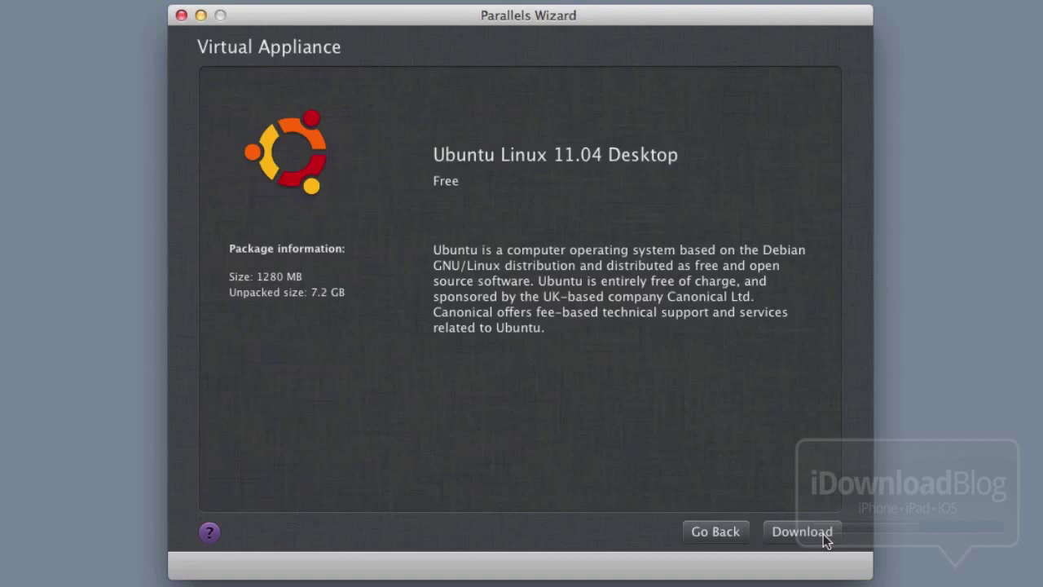
pyautogui.click(824, 538)
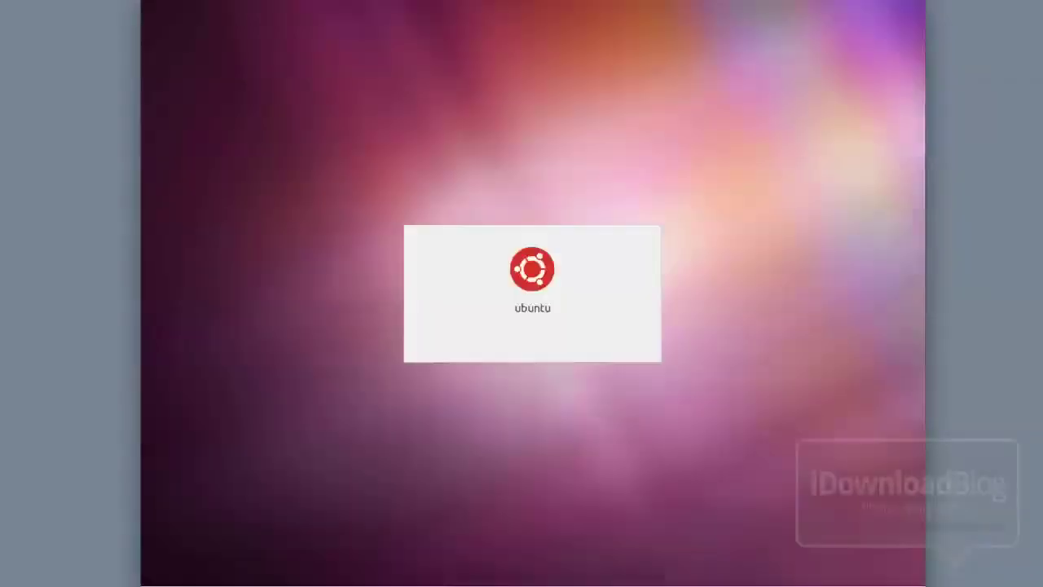
# Step: Select the user, set and retype a new UNIX password, and log in
pyautogui.click(555, 308)
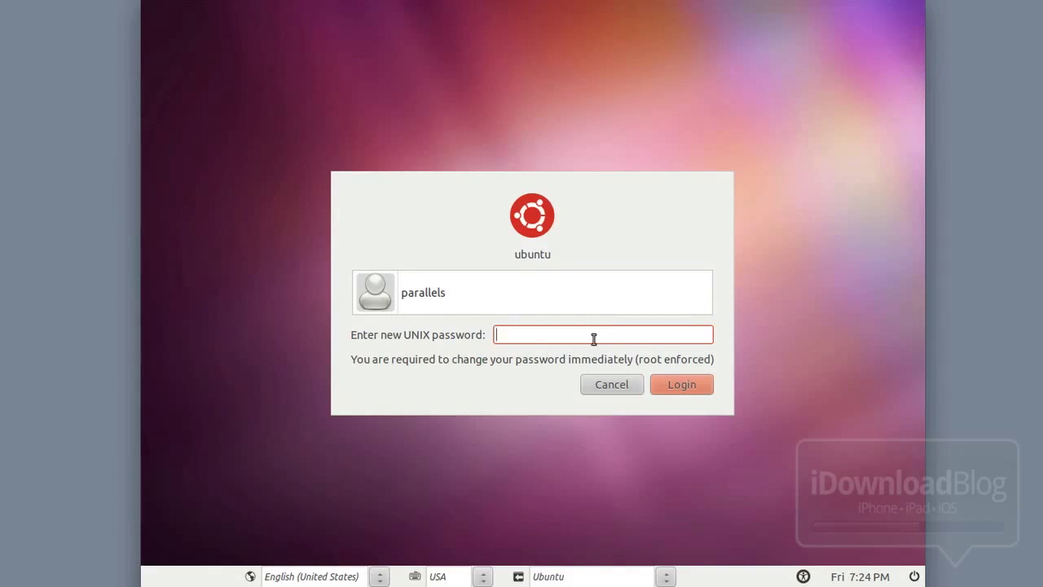
pyautogui.write('••••••')
pyautogui.click(693, 388)
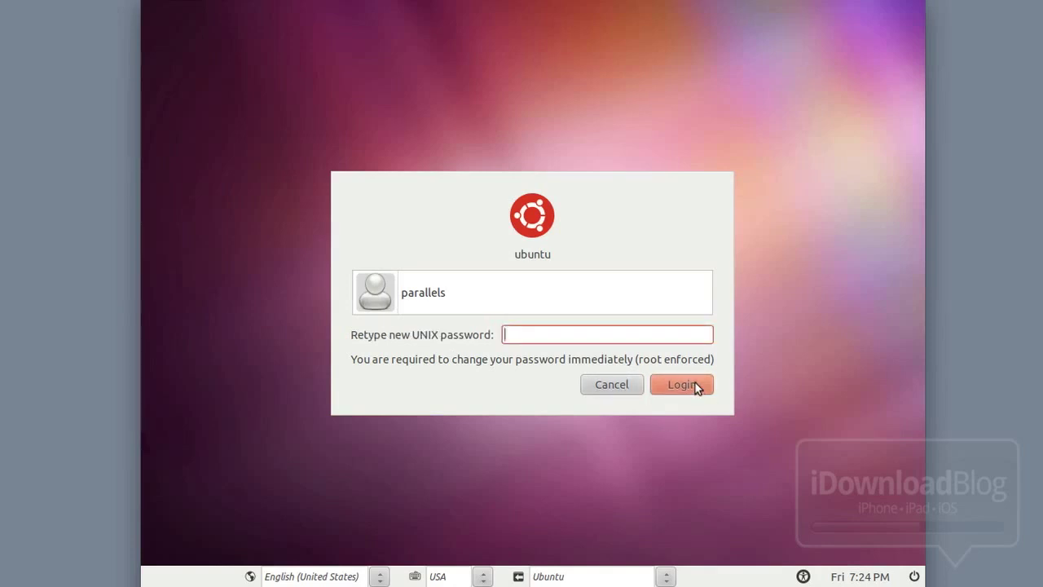
pyautogui.write('•••')
pyautogui.click(695, 384)
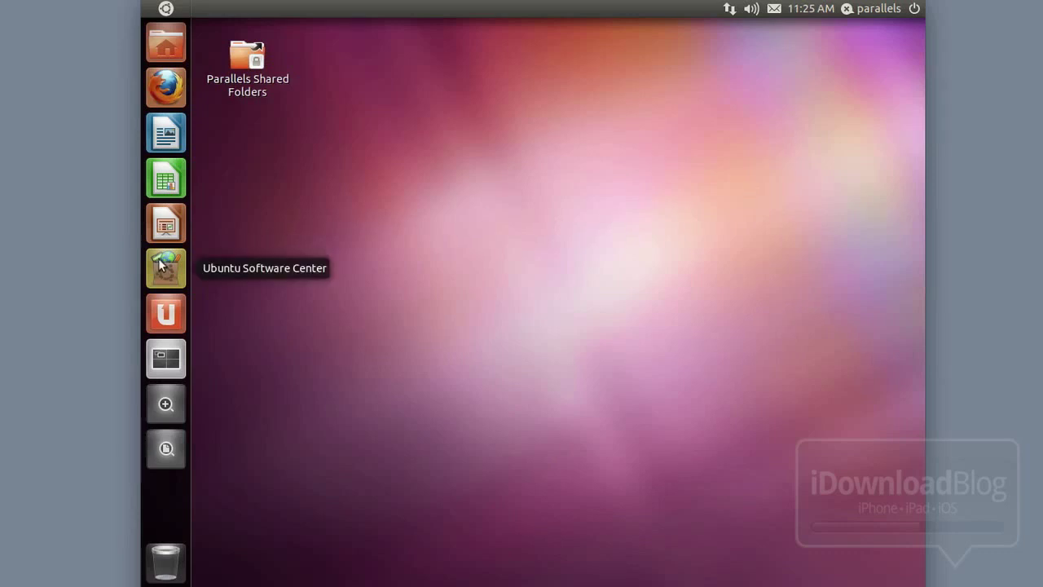
# Step: Accept the Ubuntu 11.10 upgrade in Software Center's Provided by Ubuntu section, authorizing with the password
pyautogui.click(167, 266)
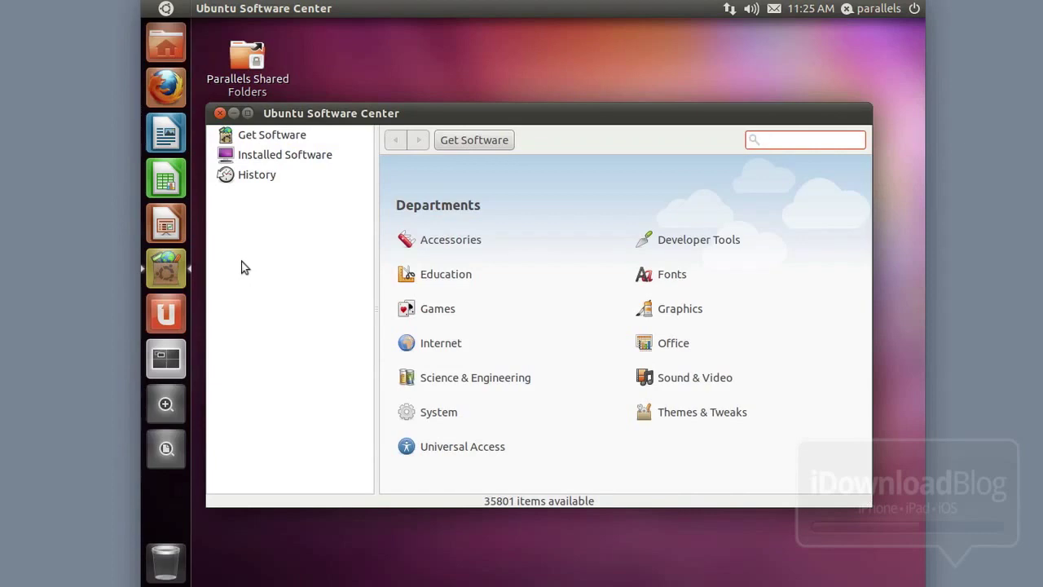
pyautogui.click(283, 154)
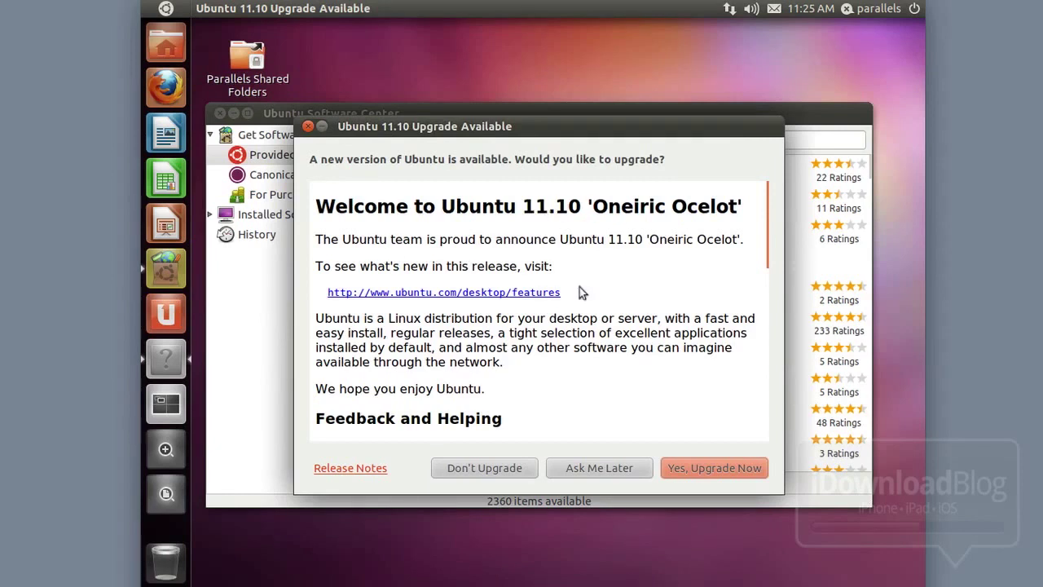
pyautogui.click(706, 471)
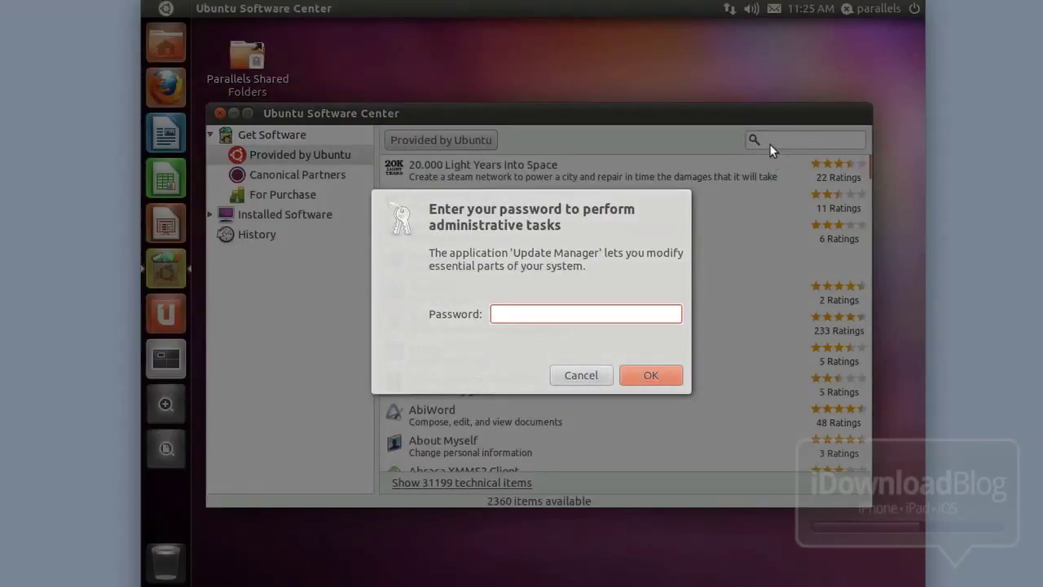
pyautogui.write('******')
pyautogui.click(648, 375)
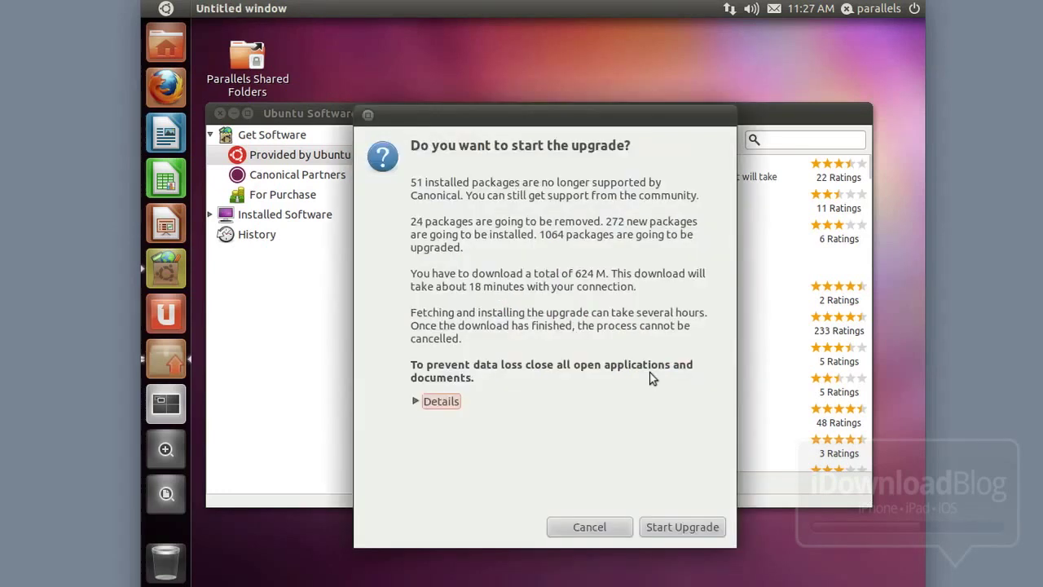
# Step: Start the 11.10 upgrade, remove the obsolete packages, and restart the VM
pyautogui.click(703, 534)
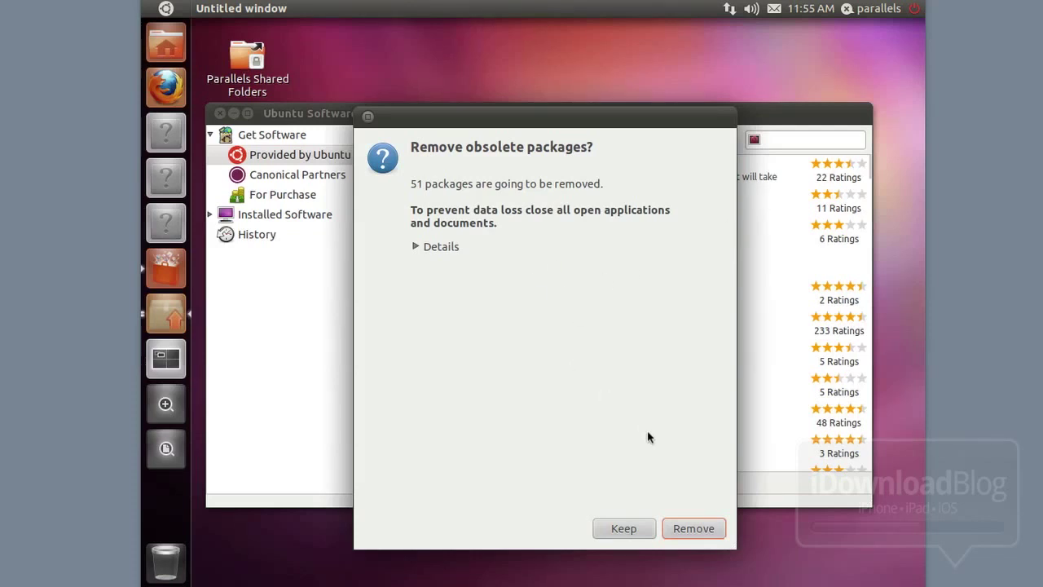
pyautogui.click(691, 529)
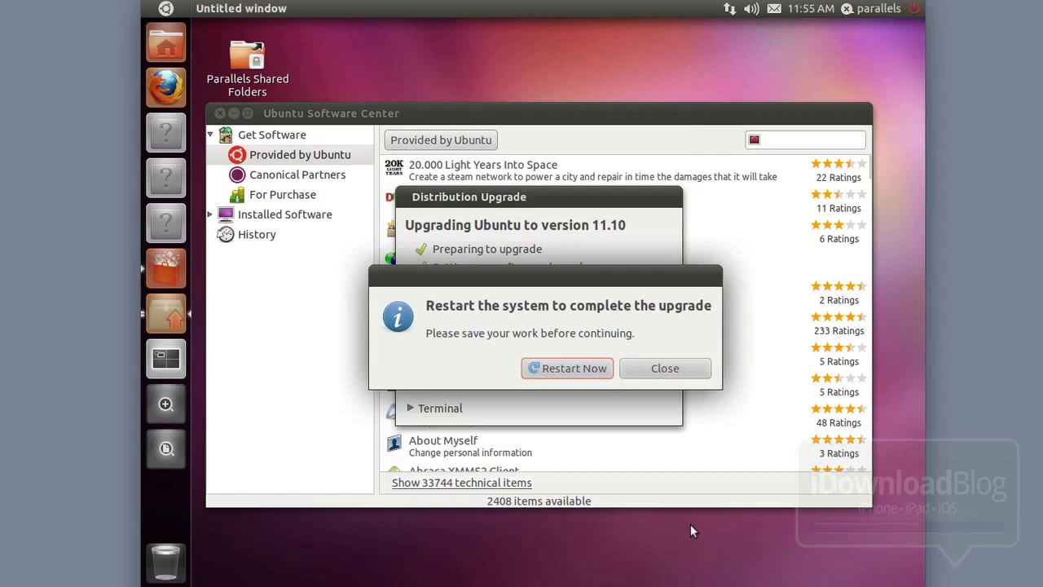
pyautogui.click(574, 371)
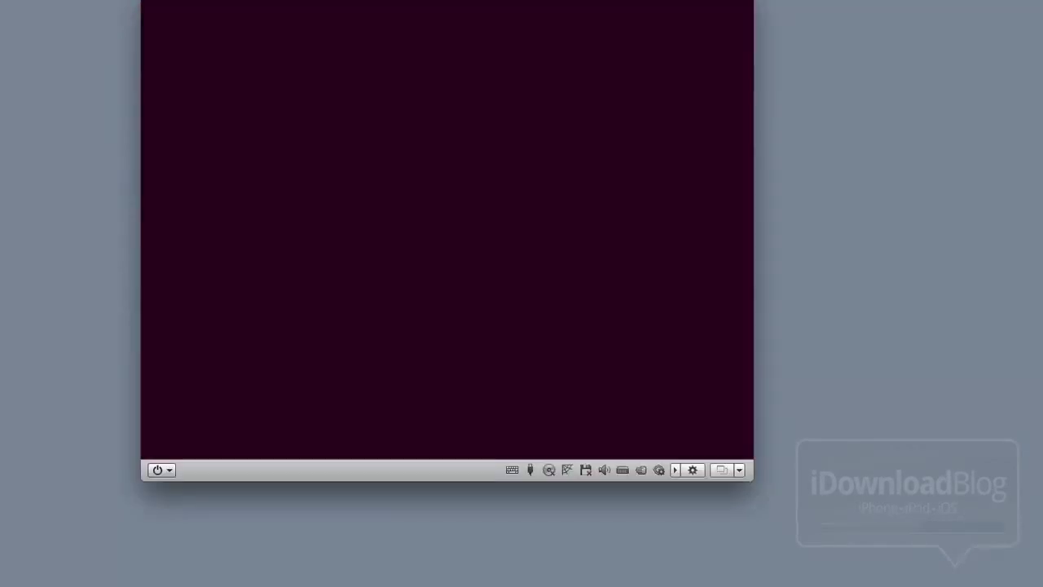
# Step: Log back into Ubuntu with the password and open the Virtual Machine menu
pyautogui.write('********')
pyautogui.press('Return')
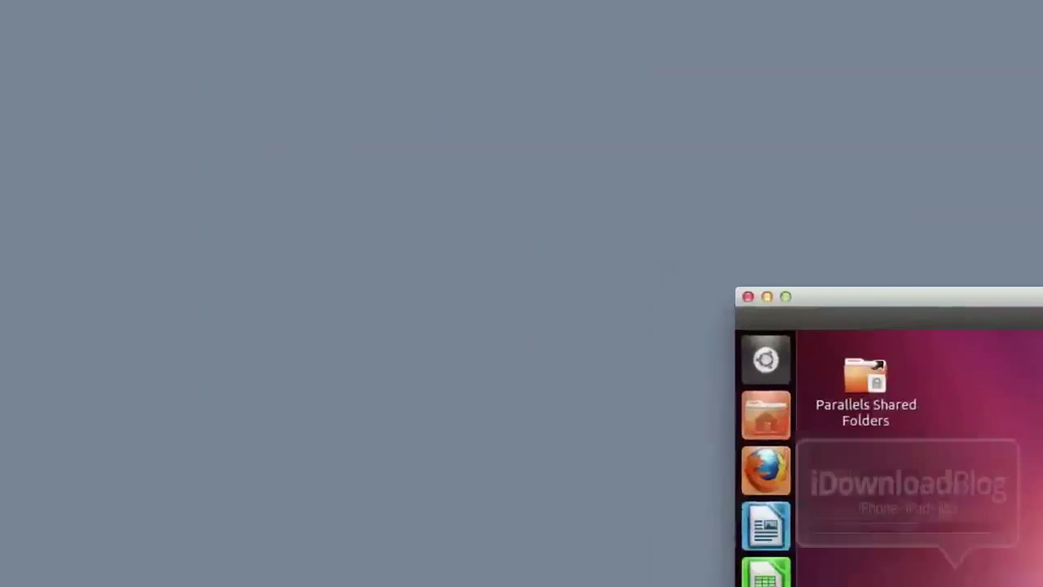
pyautogui.click(340, 9)
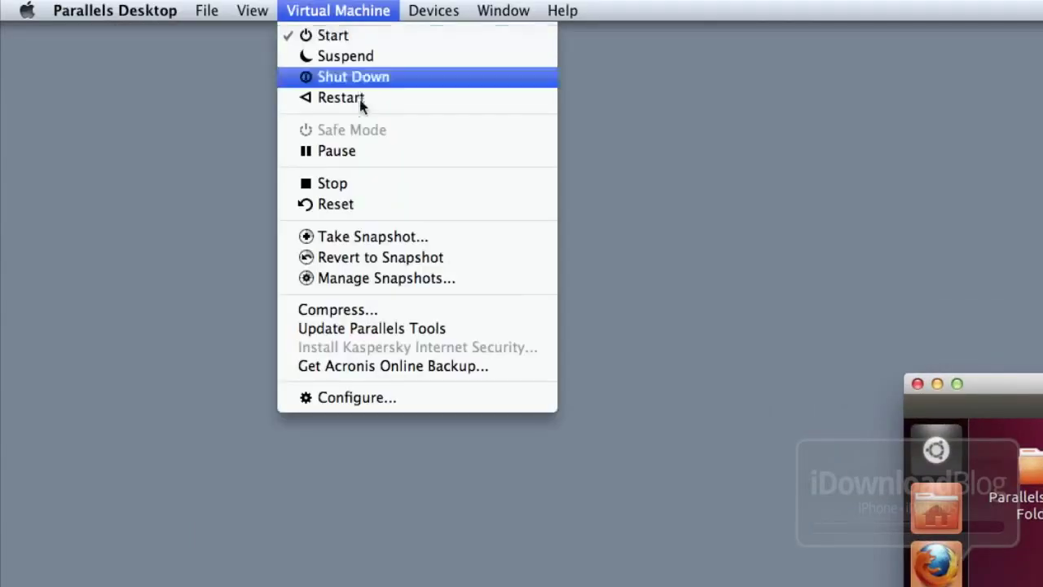
# Step: Take a snapshot of the Ubuntu VM named 'Ubuntu Clean Installation'
pyautogui.click(378, 237)
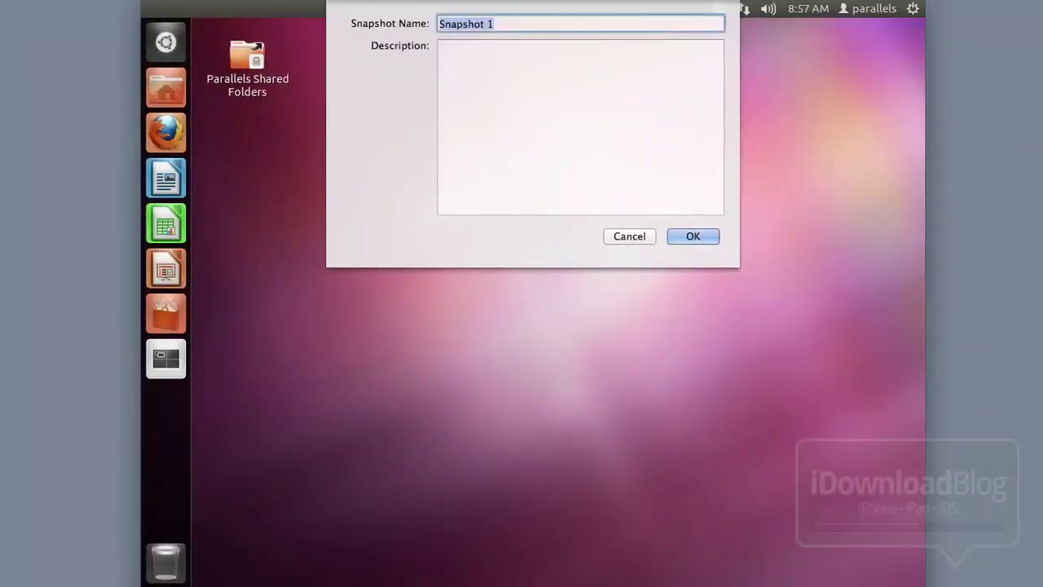
pyautogui.write('Ubuntu')
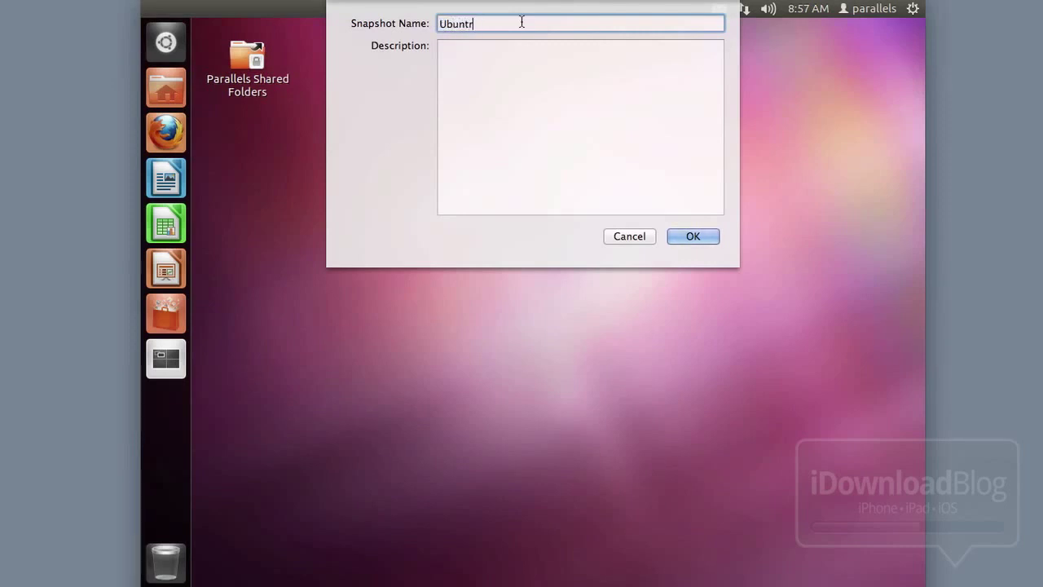
pyautogui.write(' Clean Installation')
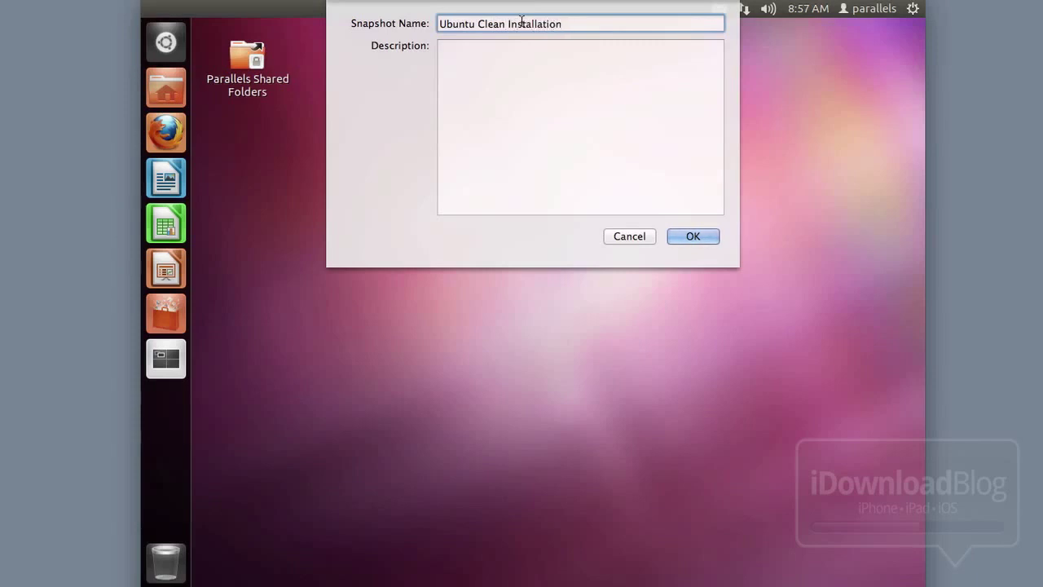
pyautogui.click(690, 238)
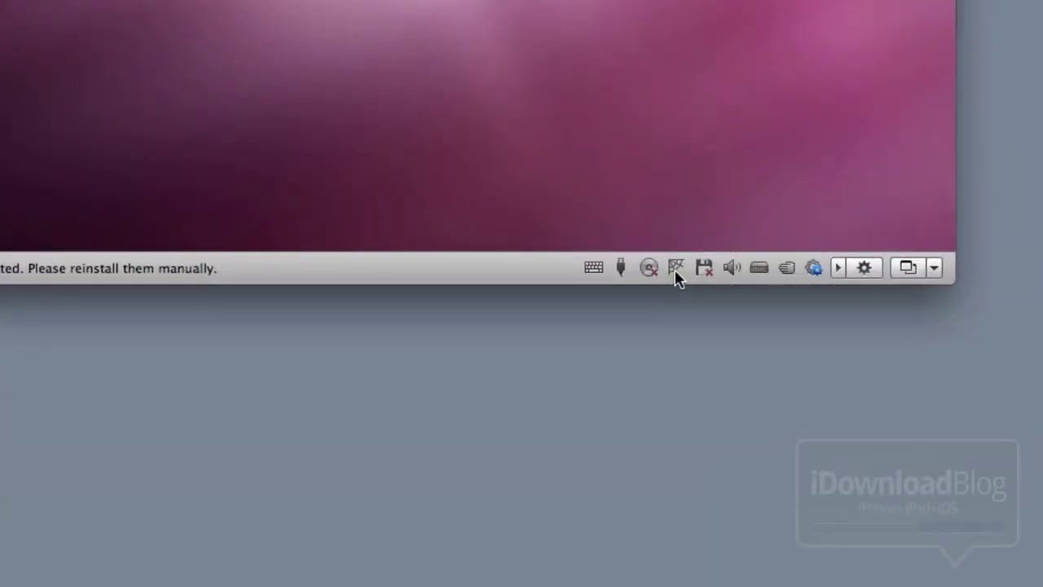
# Step: Set the VM's network adapter to Bridged Network over Wi-Fi
pyautogui.moveTo(675, 277)
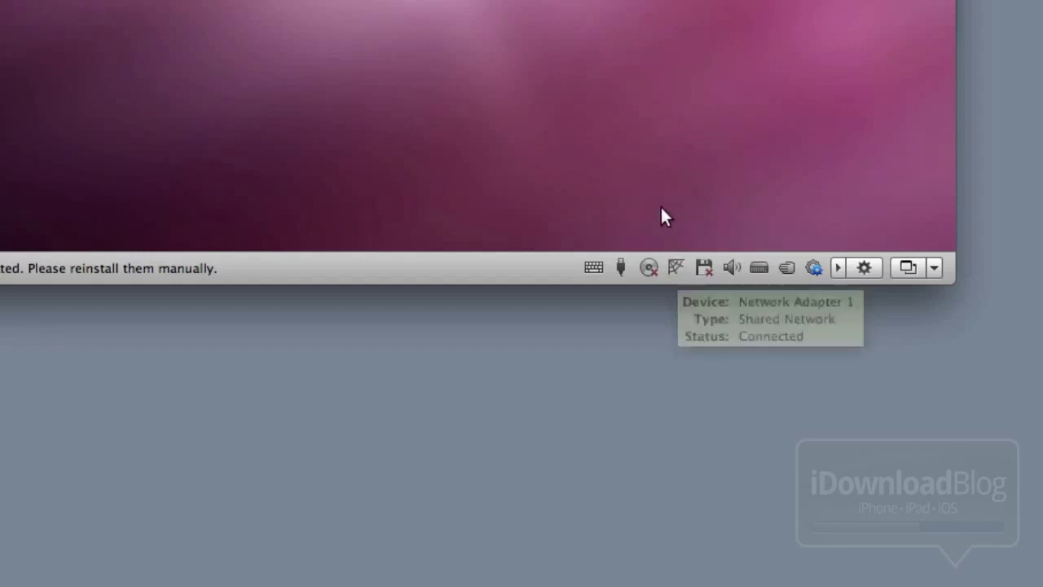
pyautogui.click(679, 264)
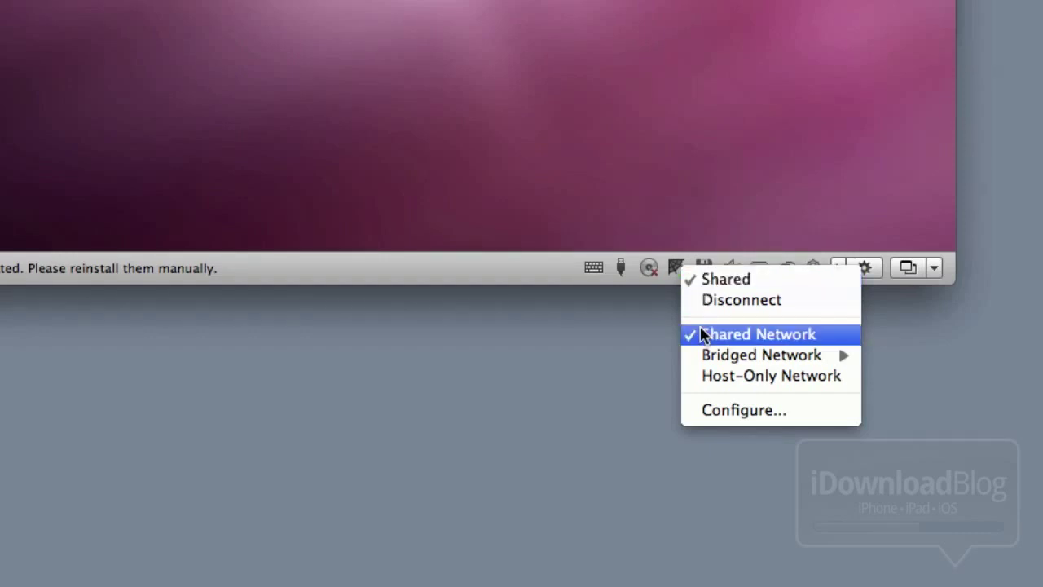
pyautogui.moveTo(715, 364)
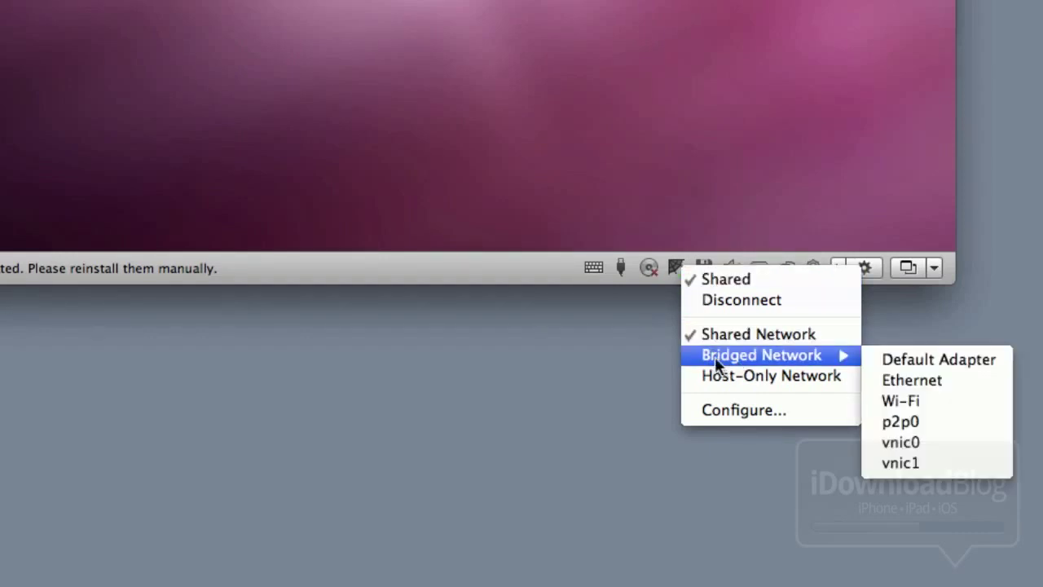
pyautogui.click(928, 405)
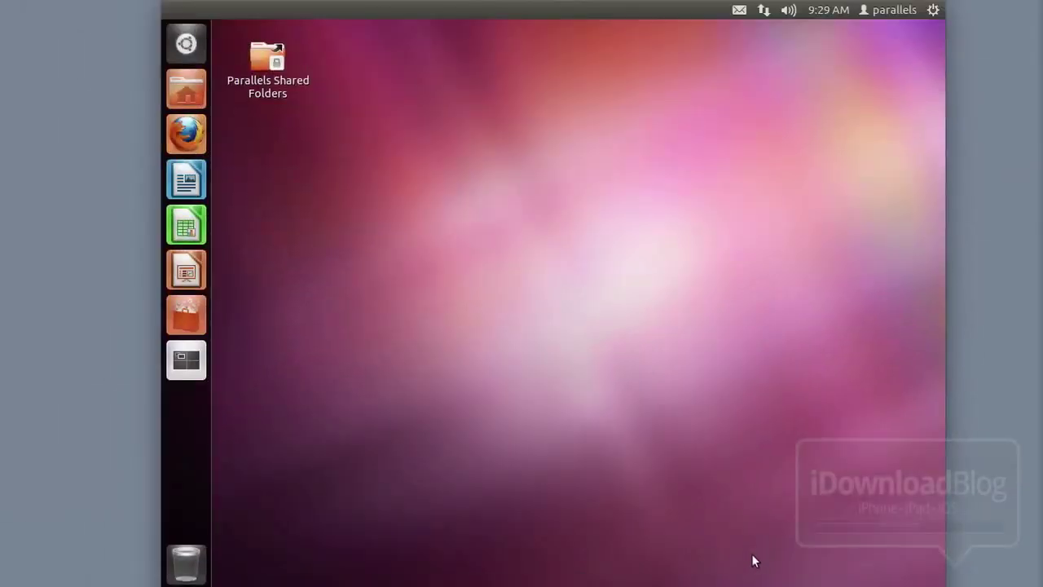
# Step: Reconnect Wired connection 1 and confirm the IP address 10.0.1.19 in Connection Information
pyautogui.click(763, 12)
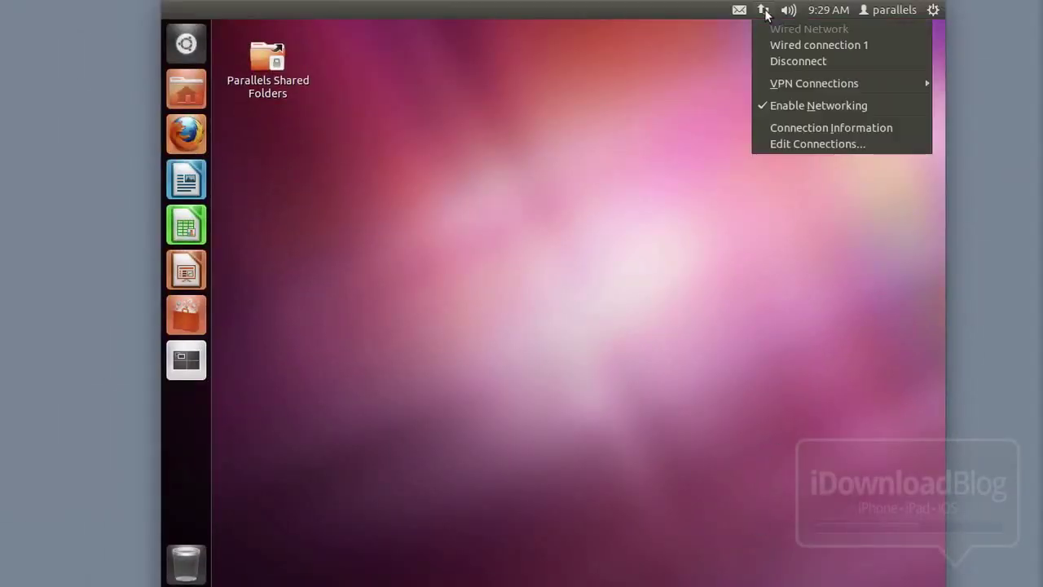
pyautogui.click(827, 50)
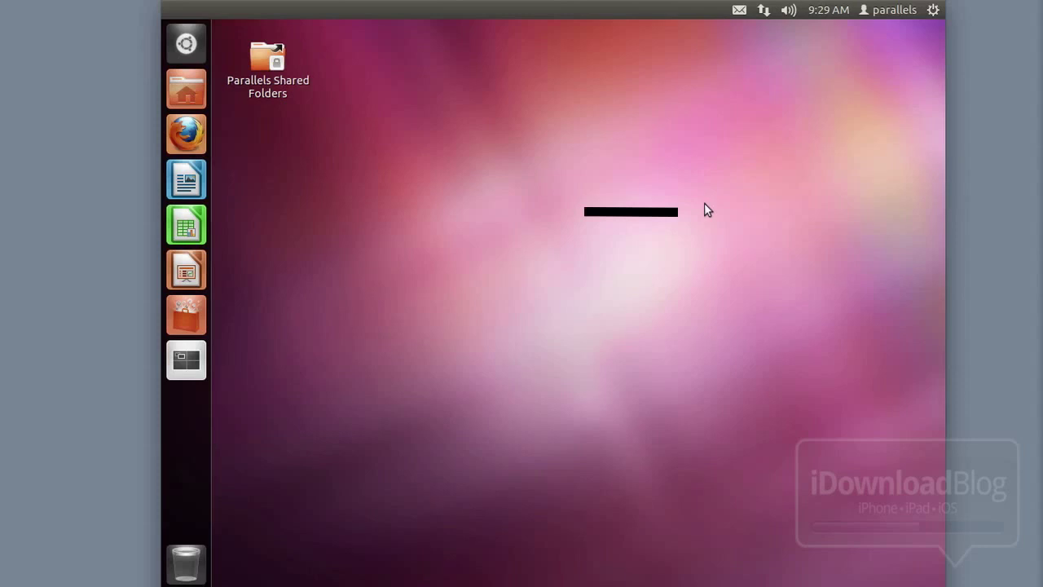
pyautogui.click(763, 11)
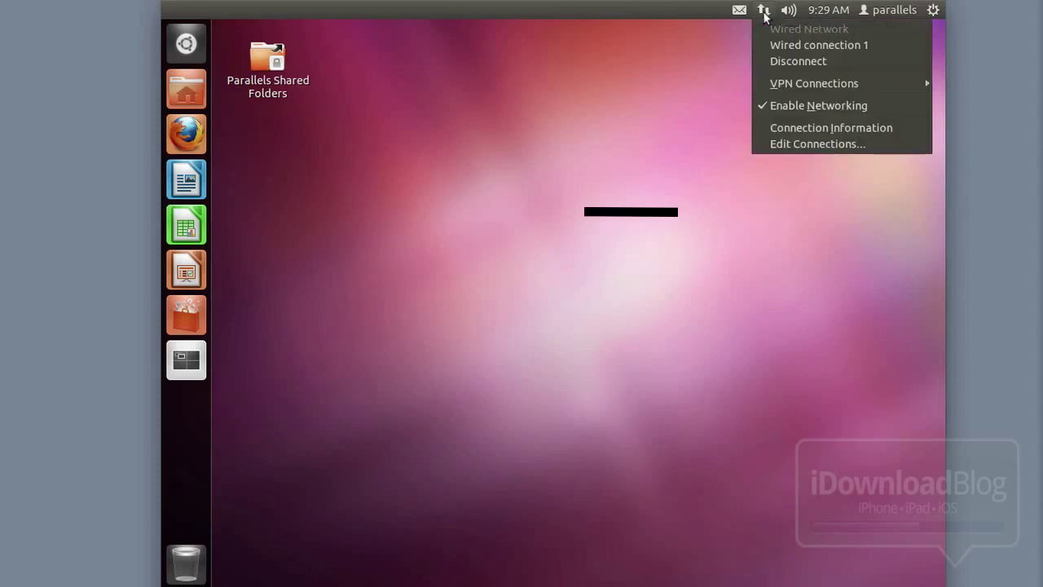
pyautogui.click(825, 128)
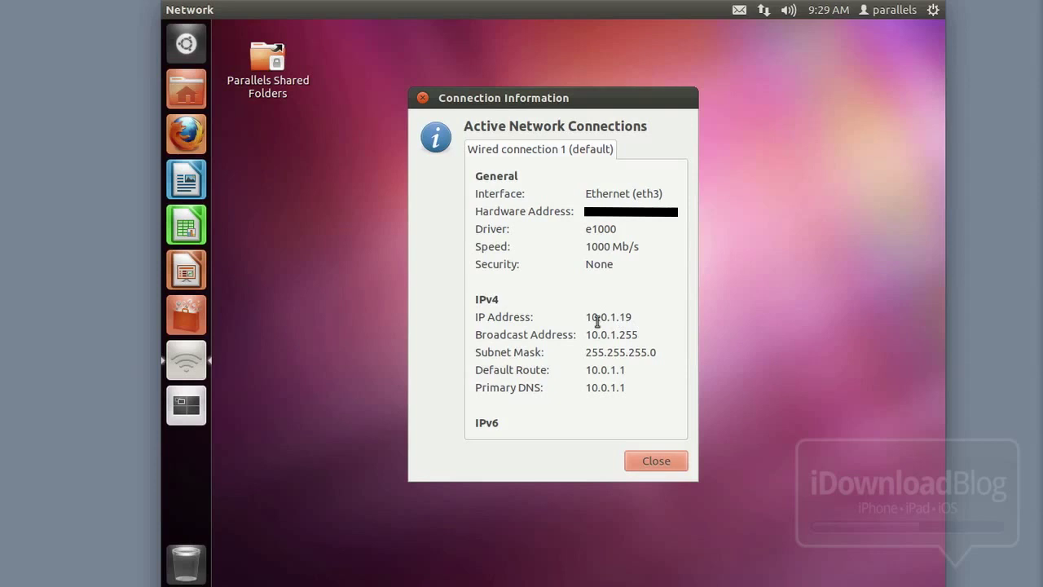
pyautogui.moveTo(633, 317); pyautogui.dragTo(586, 317)
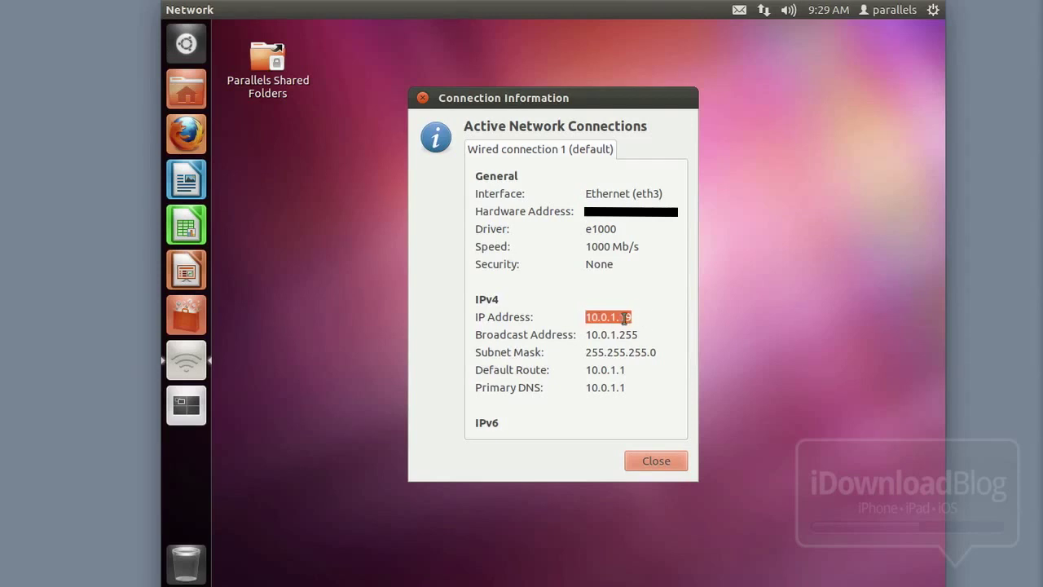
pyautogui.click(675, 461)
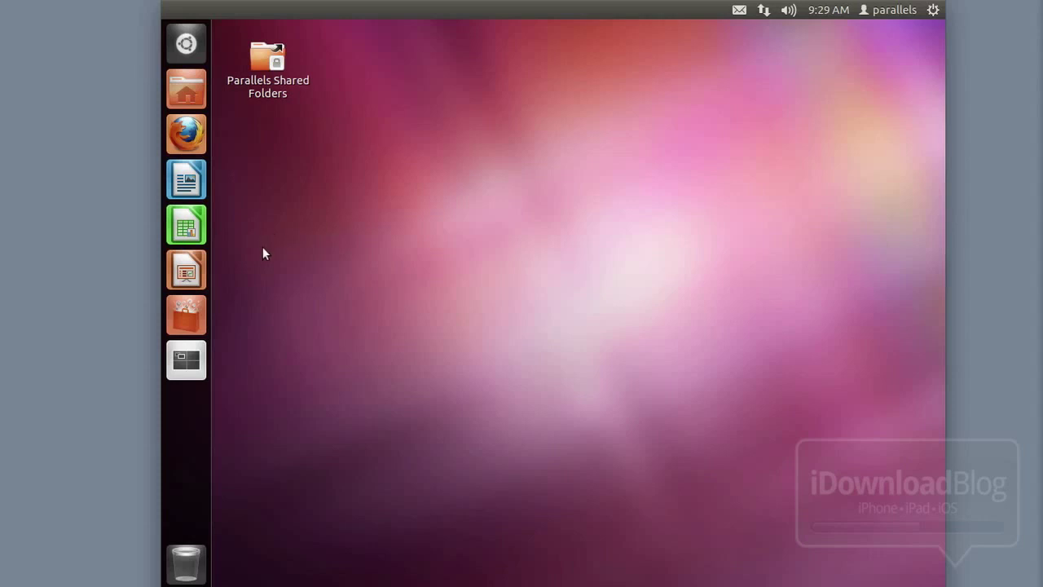
# Step: Search Ubuntu Software Center for 'dropbox' and install Dropbox, authenticating with the password
pyautogui.click(186, 314)
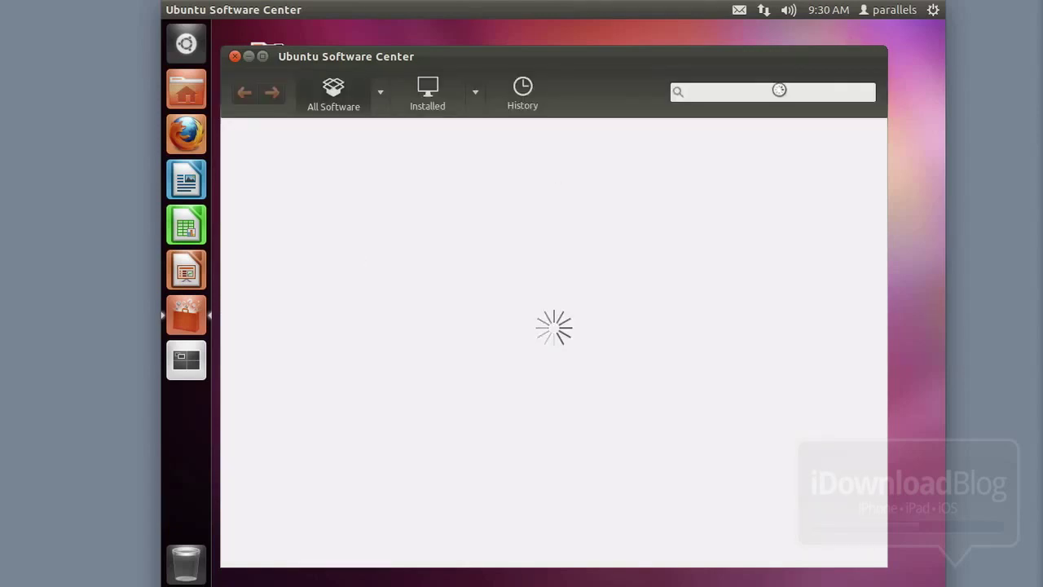
pyautogui.write('d')
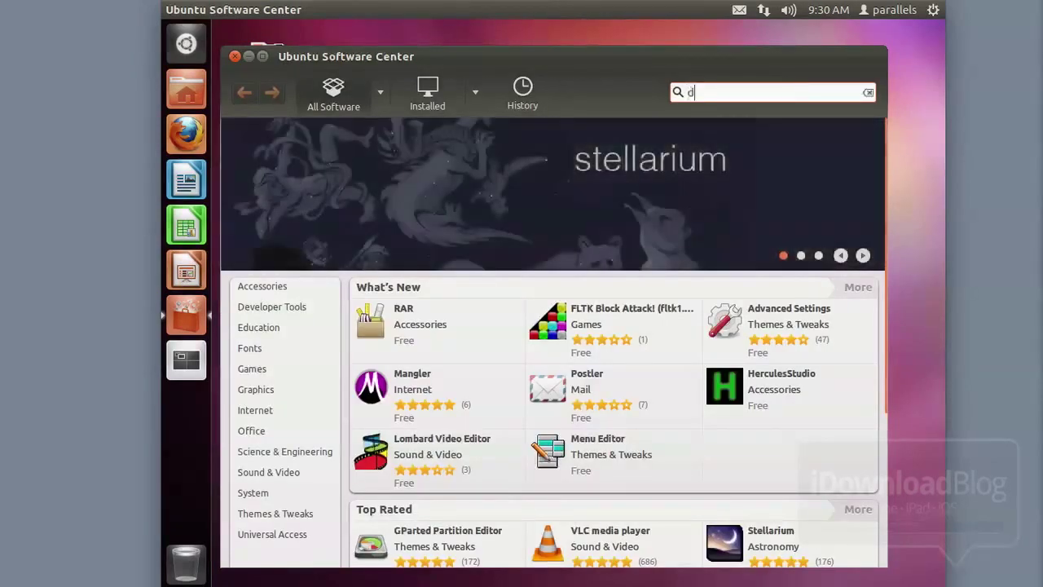
pyautogui.write('ropbox')
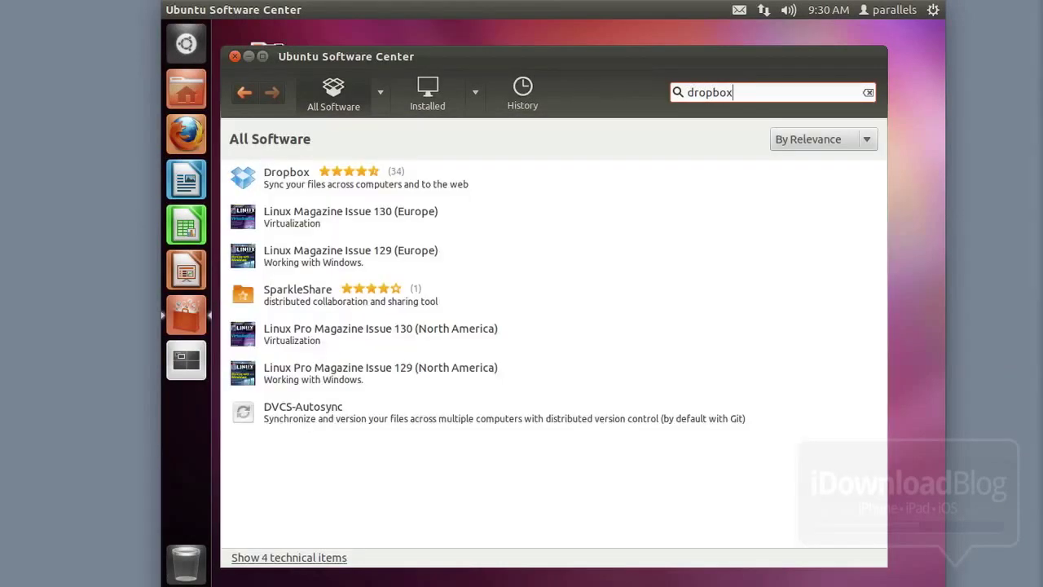
pyautogui.click(277, 172)
pyautogui.click(839, 212)
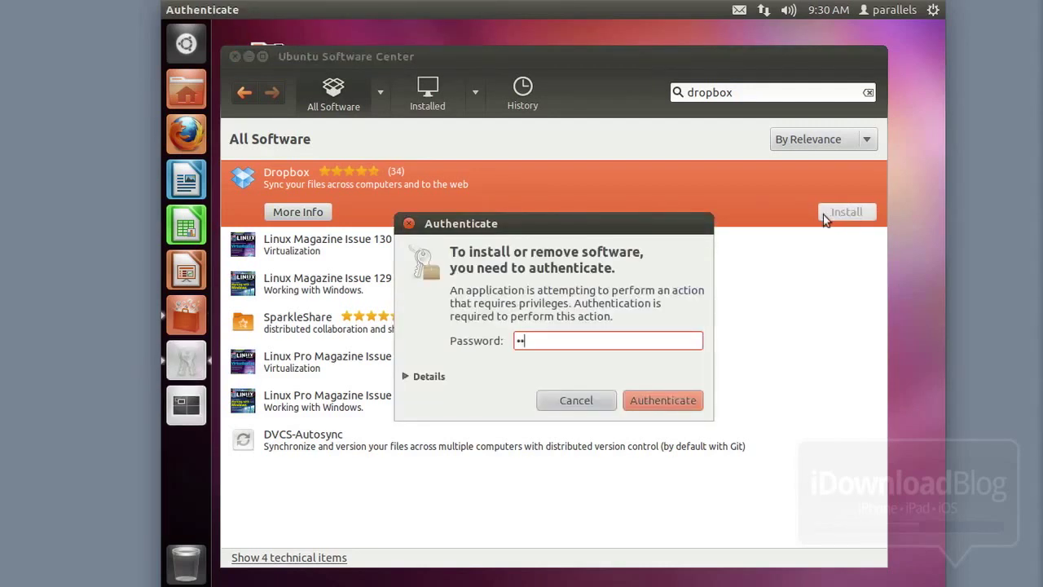
pyautogui.click(676, 399)
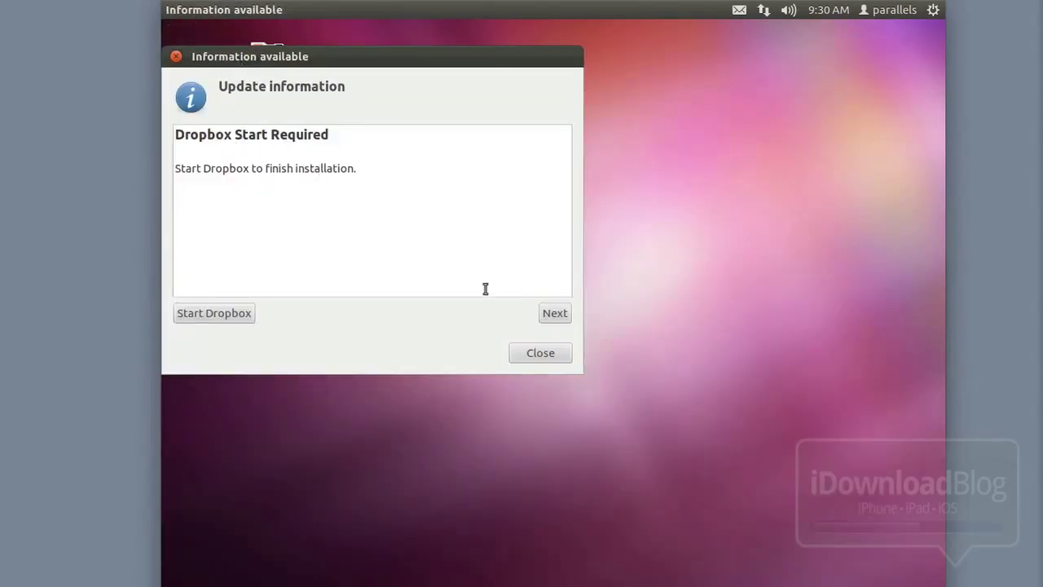
# Step: Start Dropbox and sign in to the existing account with the pasted account password
pyautogui.click(238, 315)
pyautogui.click(503, 359)
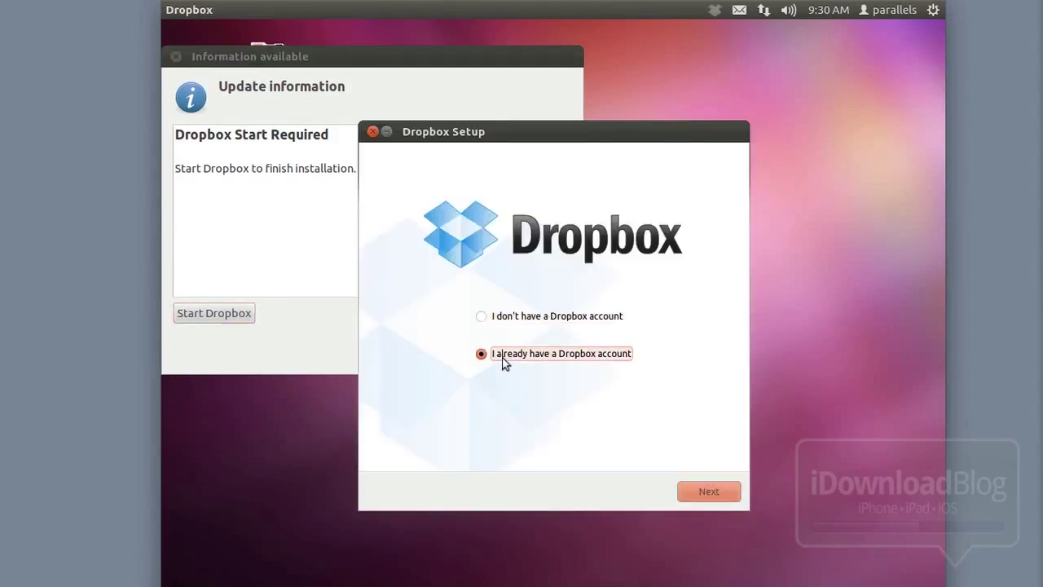
pyautogui.click(716, 493)
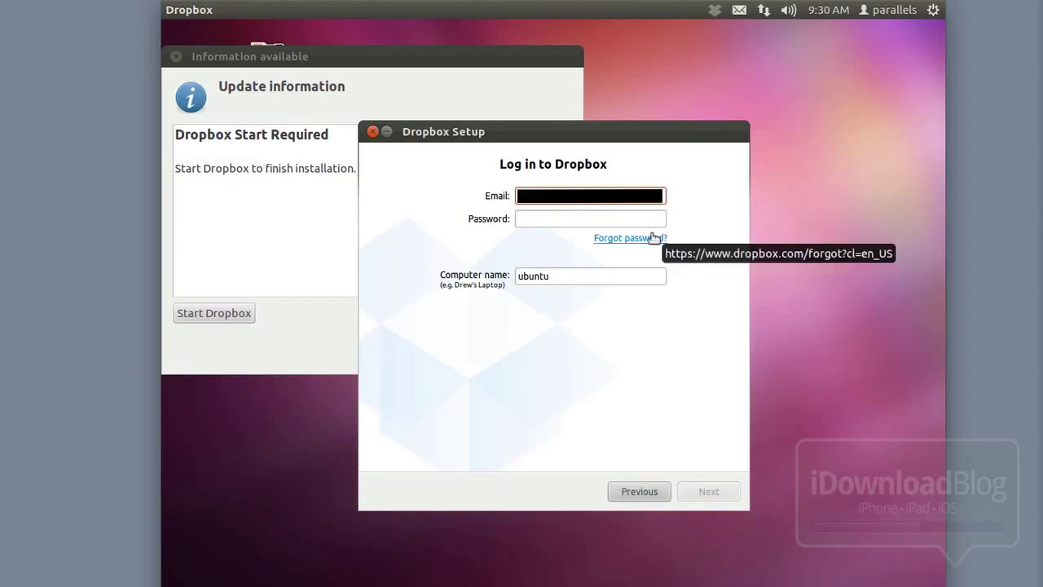
pyautogui.click(566, 220)
pyautogui.rightClick(565, 220)
pyautogui.click(610, 265)
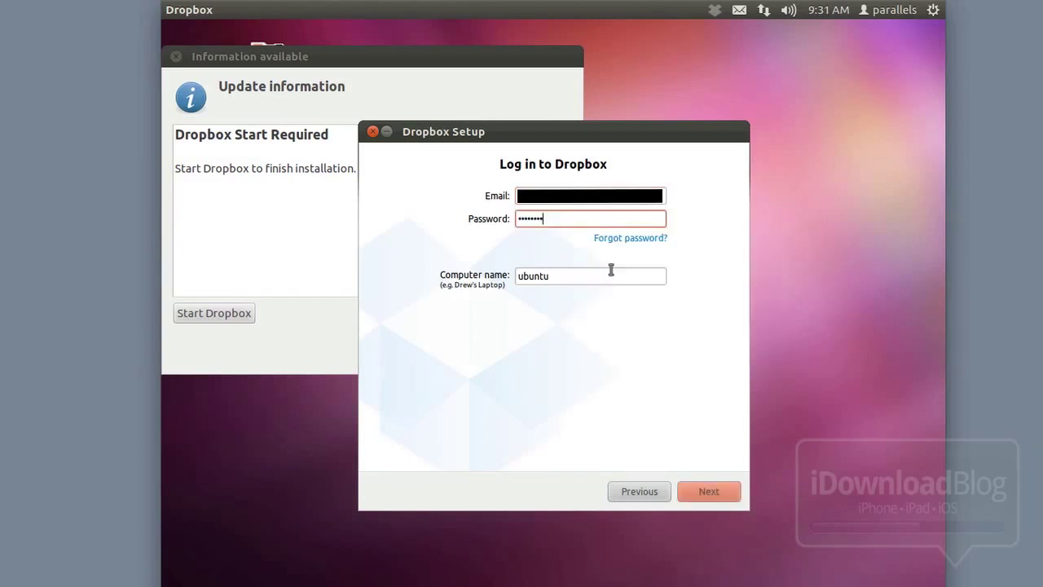
pyautogui.click(716, 493)
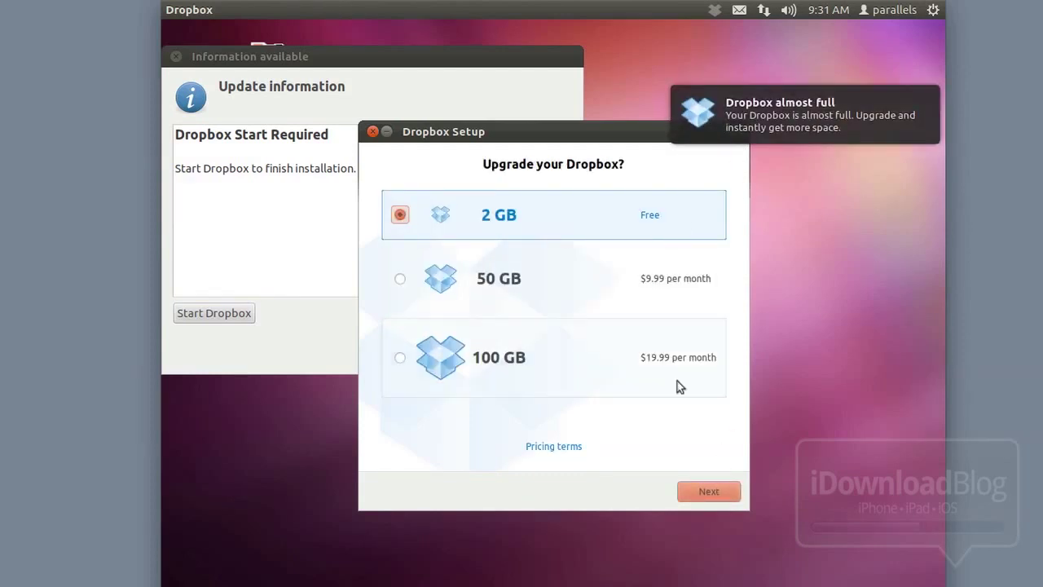
# Step: Keep the free 2 GB plan, install with Typical setup, skip the tour, and finish without opening the folder
pyautogui.click(706, 491)
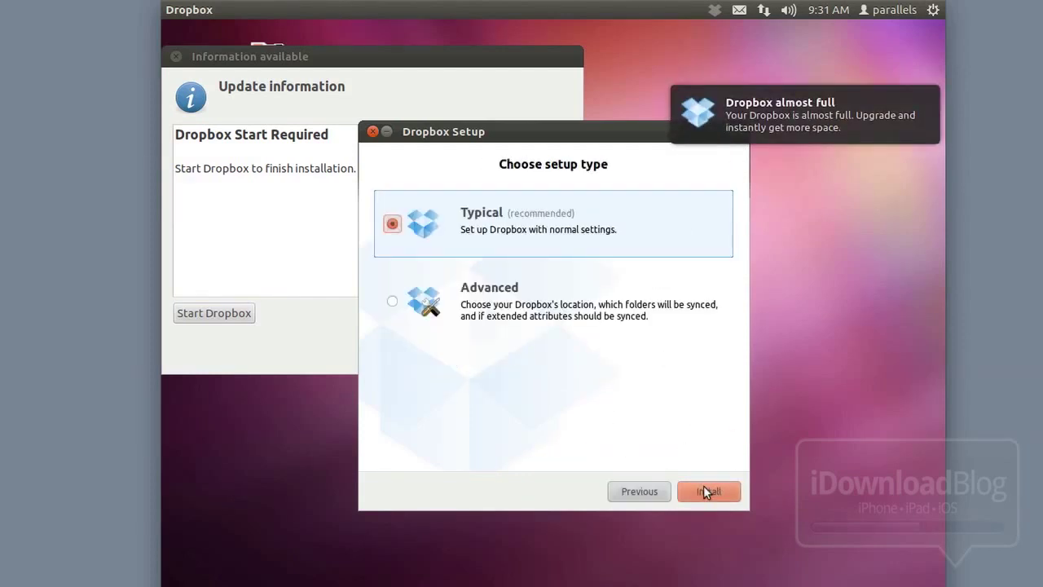
pyautogui.click(706, 491)
pyautogui.click(631, 494)
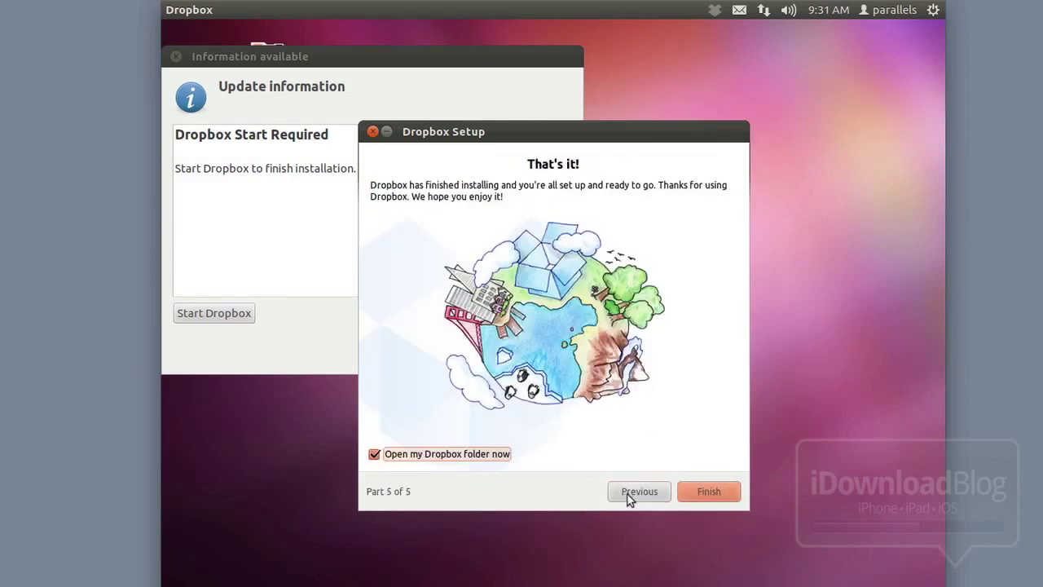
pyautogui.click(479, 457)
pyautogui.click(721, 490)
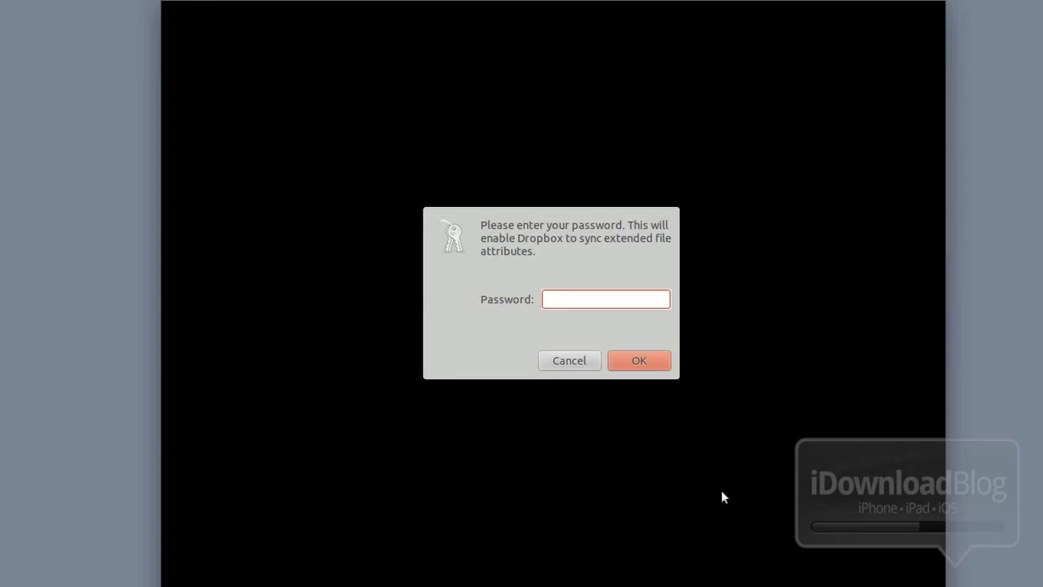
# Step: Enter the account password to allow syncing extended file attributes
pyautogui.write('••••••')
pyautogui.click(657, 363)
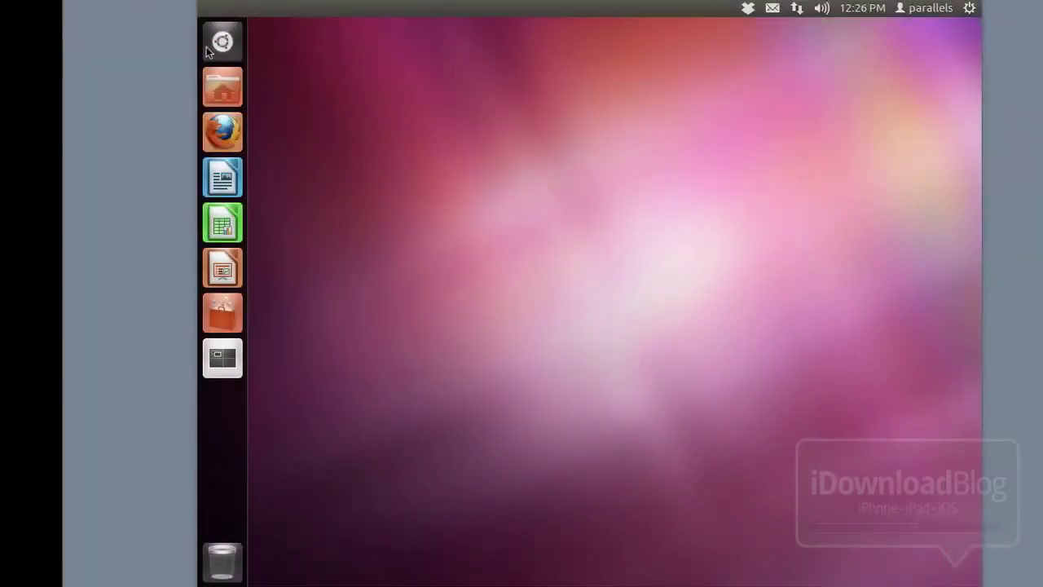
pyautogui.click(223, 42)
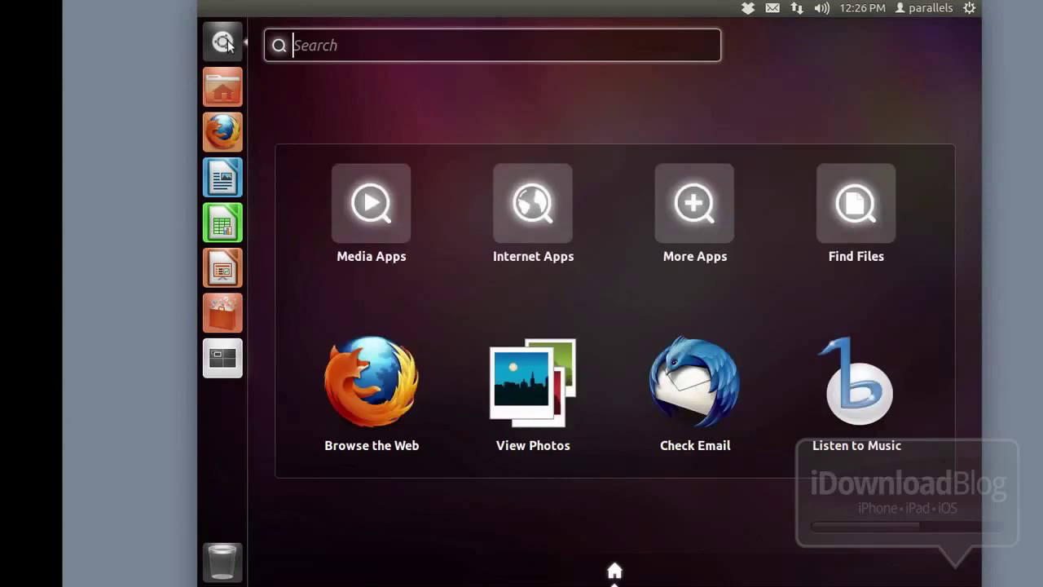
# Step: Find Terminal by searching 'termi', pin it to the launcher, and open a Terminal window
pyautogui.write('termi')
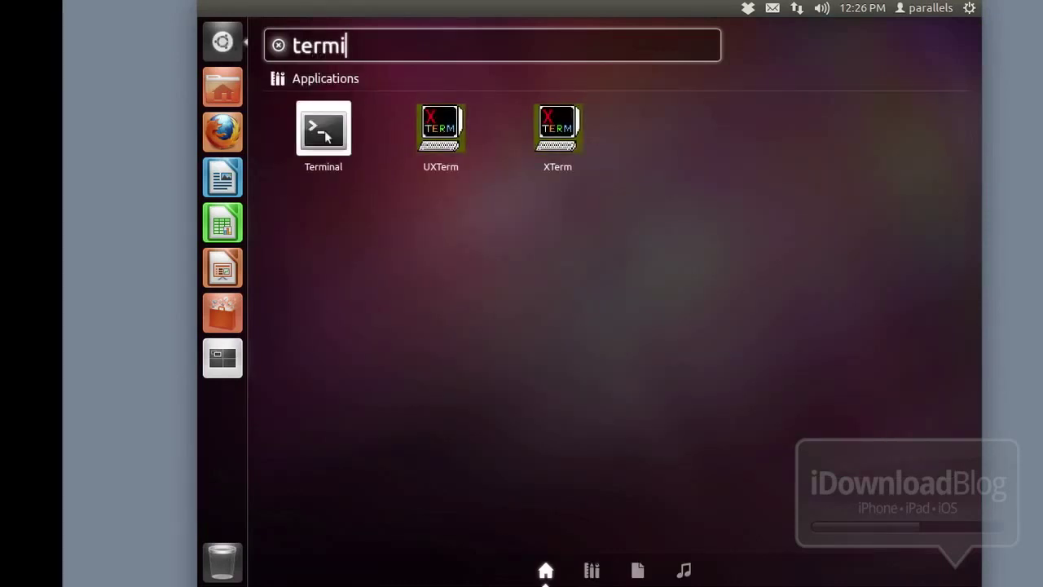
pyautogui.moveTo(324, 131); pyautogui.dragTo(222, 403)
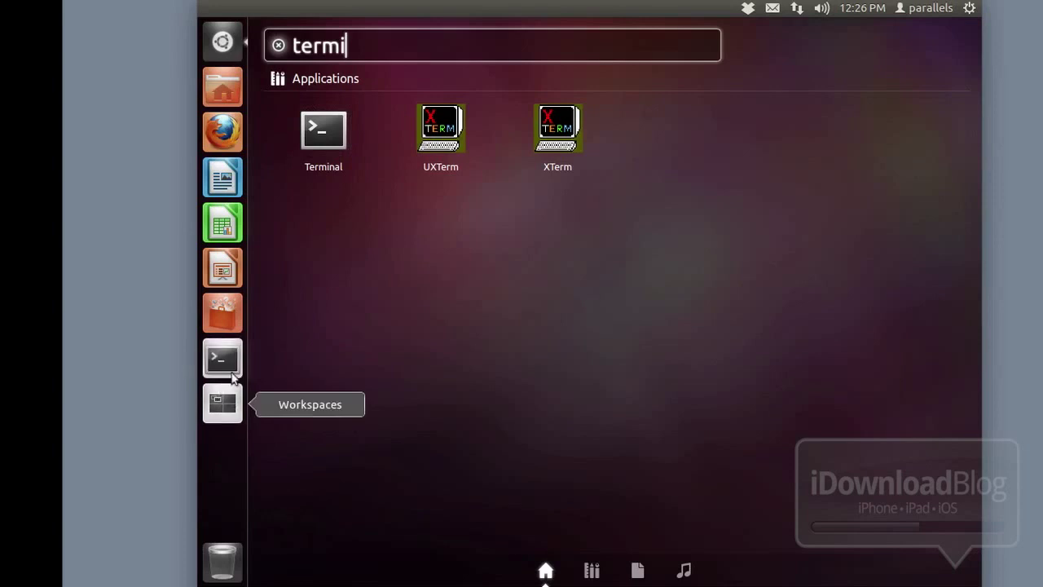
pyautogui.click(213, 358)
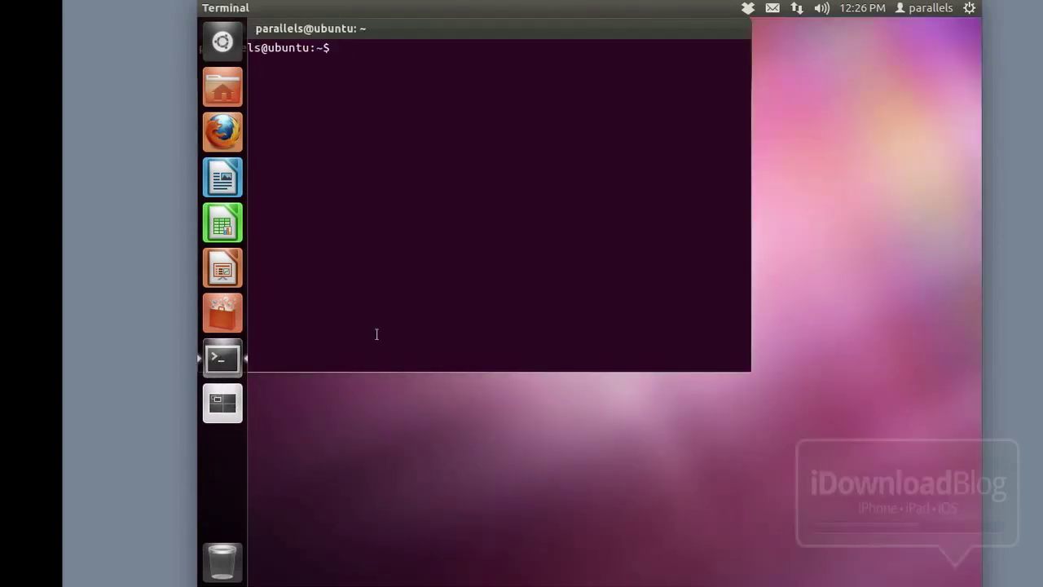
pyautogui.moveTo(394, 29); pyautogui.dragTo(500, 84)
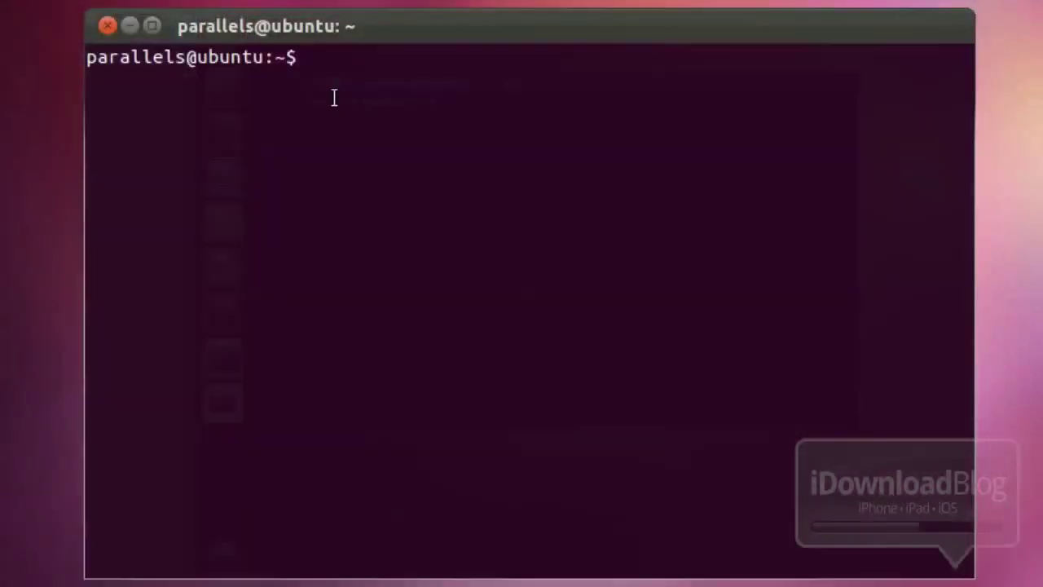
pyautogui.rightClick(462, 127)
# Step: Install dnsmasq, ruby, git and the build packages via sudo apt-get, then paste 'sudo nano /etc/dnsmasq.conf'
pyautogui.click(421, 233)
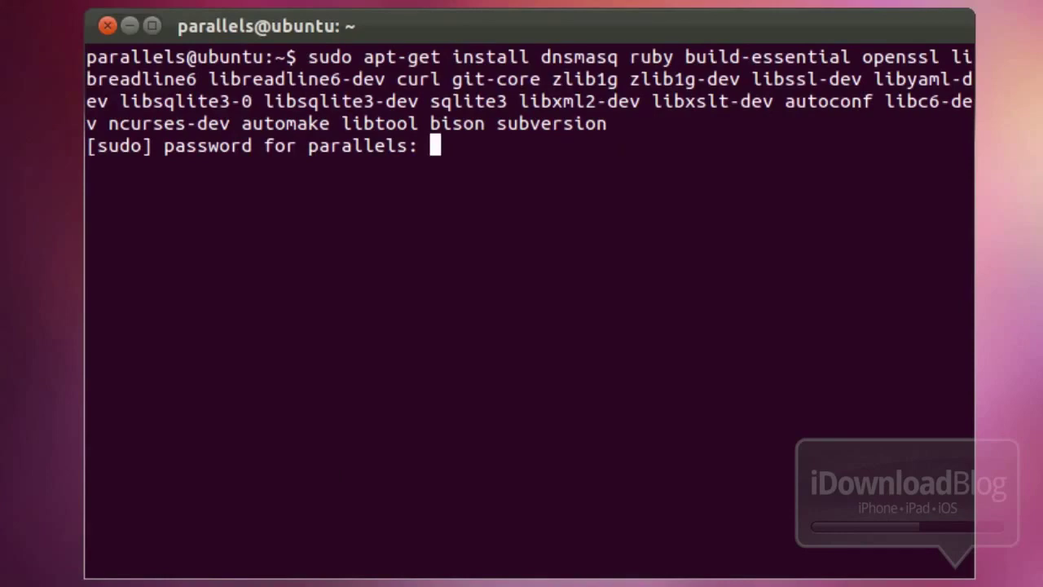
pyautogui.press('Return')
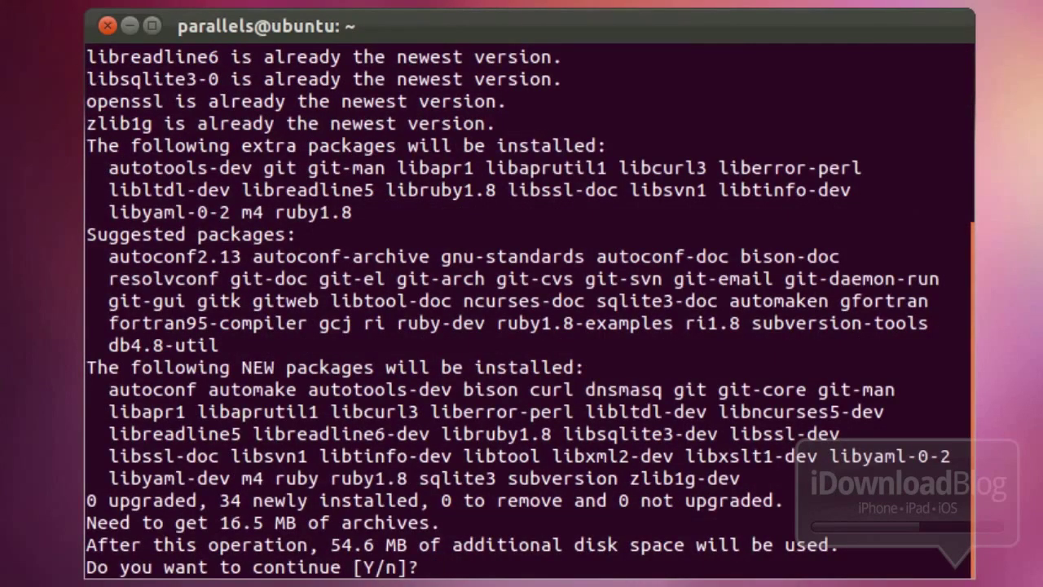
pyautogui.write('y')
pyautogui.press('Return')
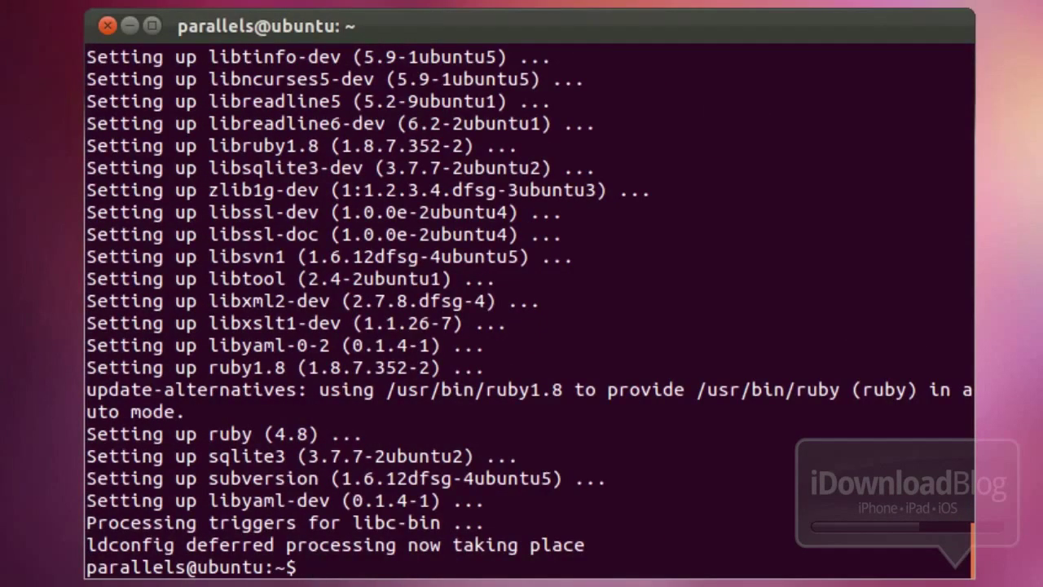
pyautogui.rightClick(459, 561)
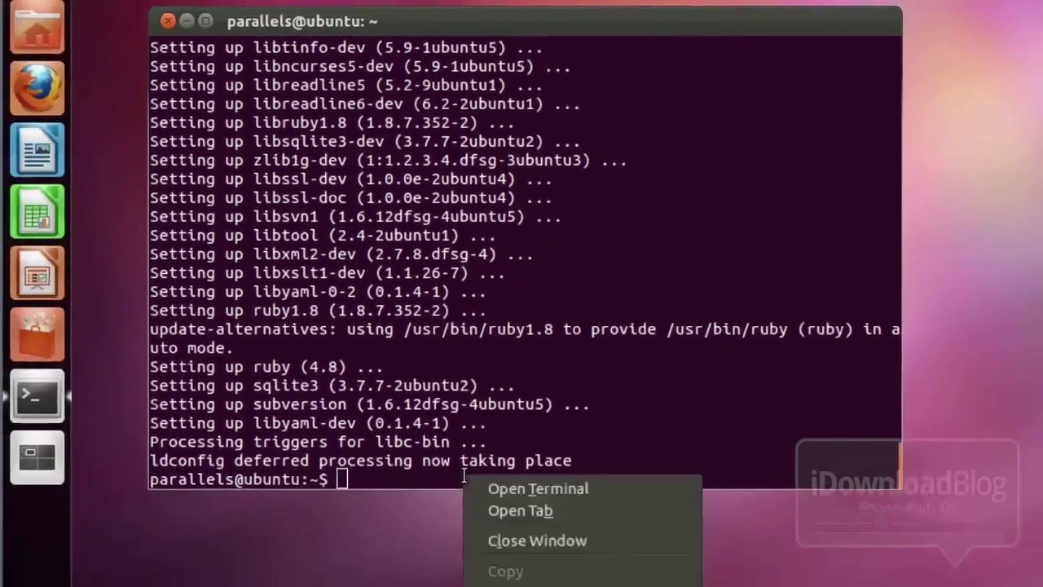
pyautogui.click(514, 561)
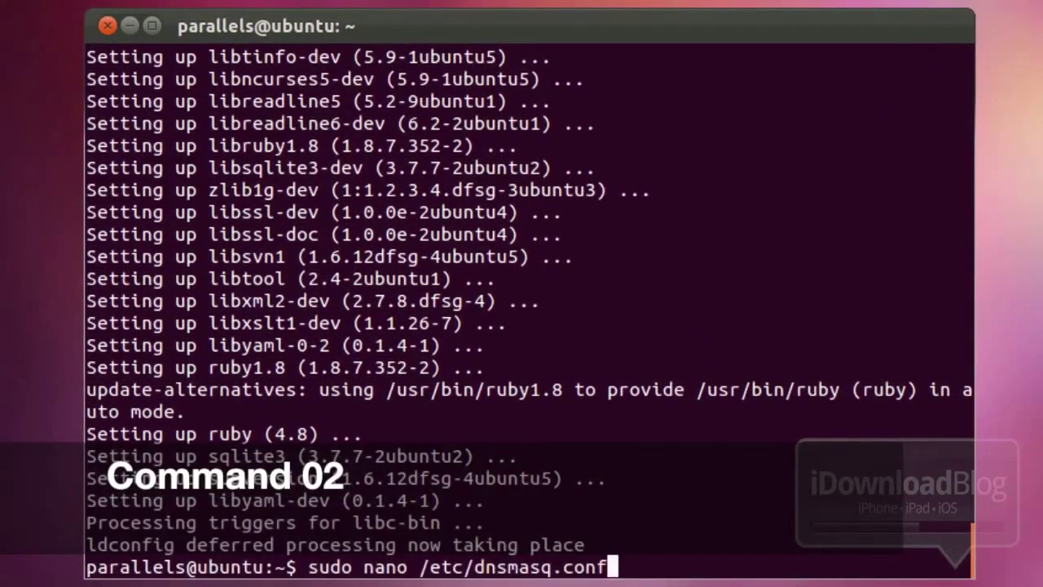
# Step: Open /etc/dnsmasq.conf in nano and add 'address=/guzzoni.apple.com/' below the double-click.net example
pyautogui.press('Return')
pyautogui.press('Down')
pyautogui.press('Down')
pyautogui.press('Down')
pyautogui.press('Down')
pyautogui.press('Down')
pyautogui.press('Down')
pyautogui.press('Down')
pyautogui.press('Down')
pyautogui.press('Down')
pyautogui.press('Down')
pyautogui.press('Down')
pyautogui.press('Down')
pyautogui.press('Down')
pyautogui.press('Down')
pyautogui.press('Down')
pyautogui.press('Down')
pyautogui.press('Down')
pyautogui.press('Down')
pyautogui.press('Down')
pyautogui.press('Down')
pyautogui.press('Down')
pyautogui.press('Down')
pyautogui.press('Down')
pyautogui.press('Down')
pyautogui.press('Down')
pyautogui.press('Down')
pyautogui.press('Down')
pyautogui.press('Down')
pyautogui.press('Down')
pyautogui.press('Down')
pyautogui.press('Down')
pyautogui.press('Down')
pyautogui.press('Down')
pyautogui.press('Down')
pyautogui.press('Down')
pyautogui.press('Down')
pyautogui.press('Down')
pyautogui.press('Down')
pyautogui.press('Down')
pyautogui.press('Down')
pyautogui.press('Down')
pyautogui.press('Down')
pyautogui.press('Down')
pyautogui.press('Down')
pyautogui.press('Down')
pyautogui.press('Down')
pyautogui.press('Down')
pyautogui.press('Down')
pyautogui.press('Down')
pyautogui.press('Down')
pyautogui.press('Down')
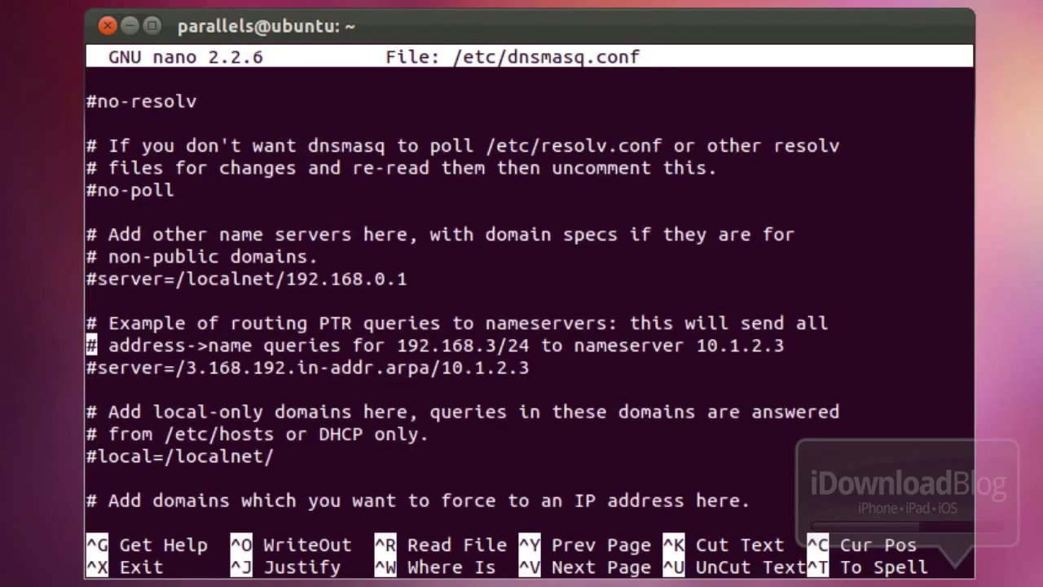
pyautogui.press('Down')
pyautogui.press('Down')
pyautogui.press('Down')
pyautogui.press('Down')
pyautogui.press('Down')
pyautogui.press('Down')
pyautogui.press('Down')
pyautogui.press('Down')
pyautogui.press('Down')
pyautogui.press('Down')
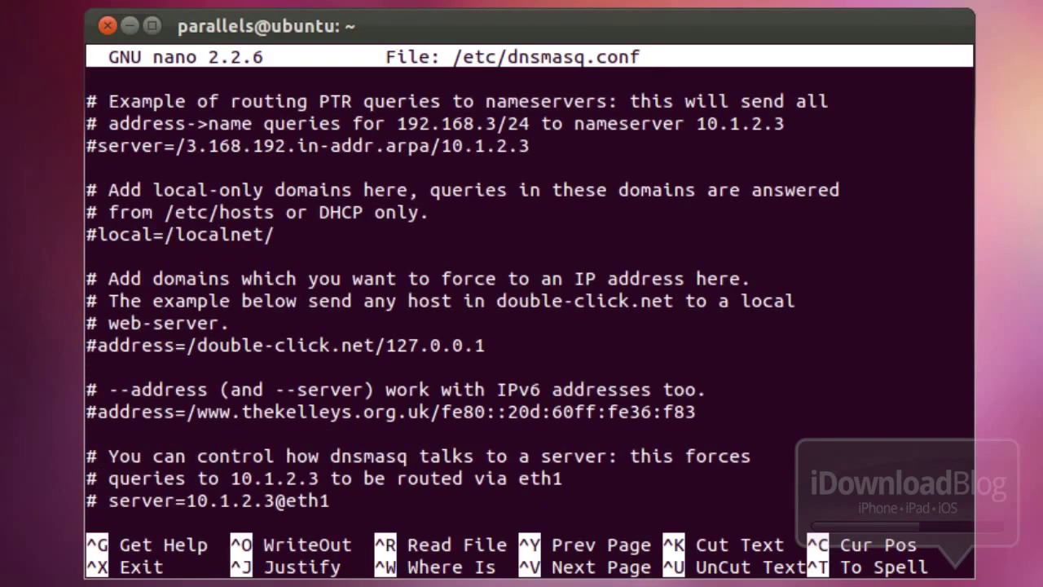
pyautogui.press('Return')
pyautogui.press('Up')
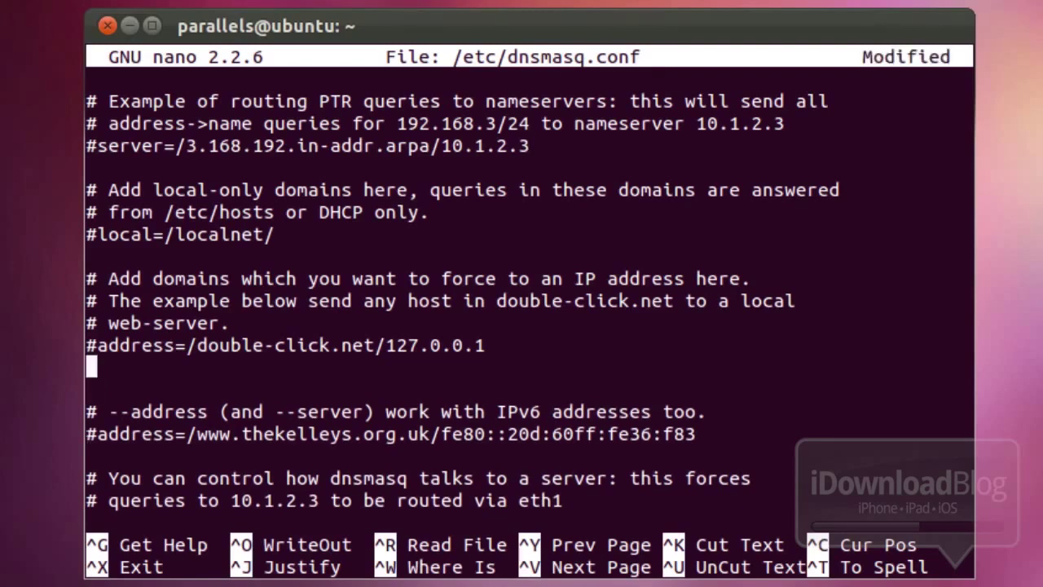
pyautogui.write('adress=')
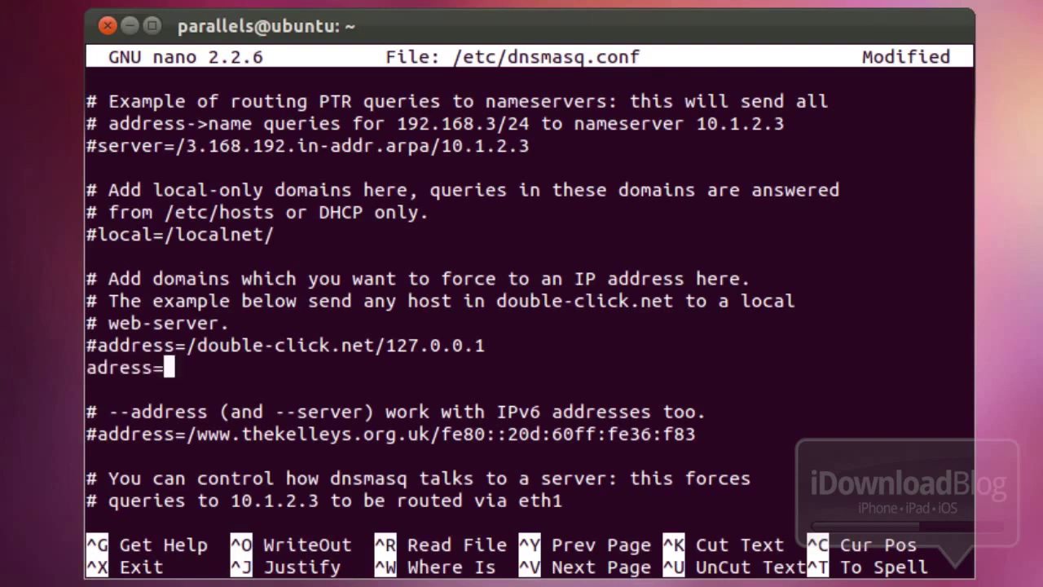
pyautogui.write('/guzz')
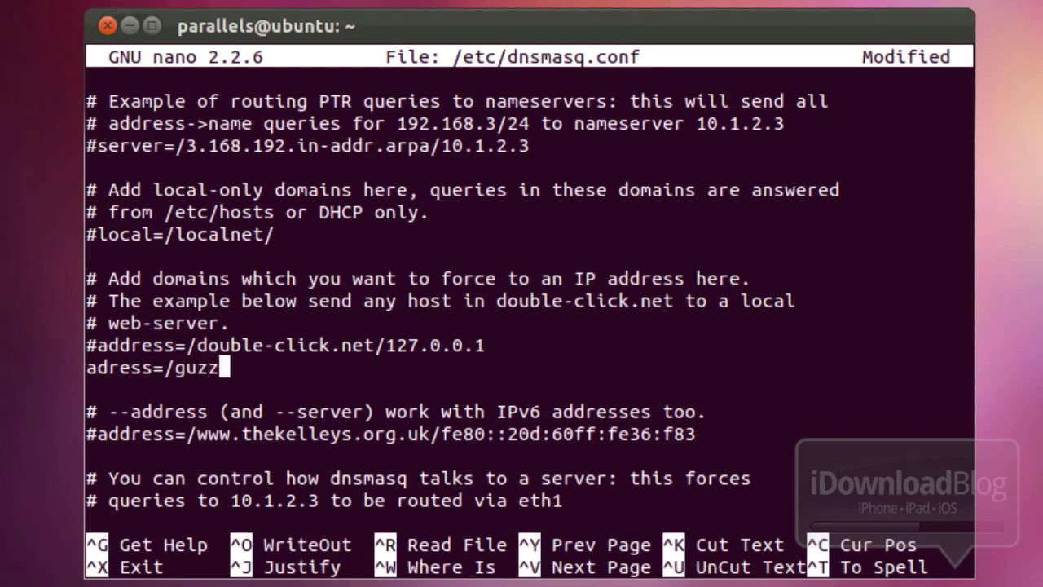
pyautogui.write('oni')
pyautogui.write('.ap')
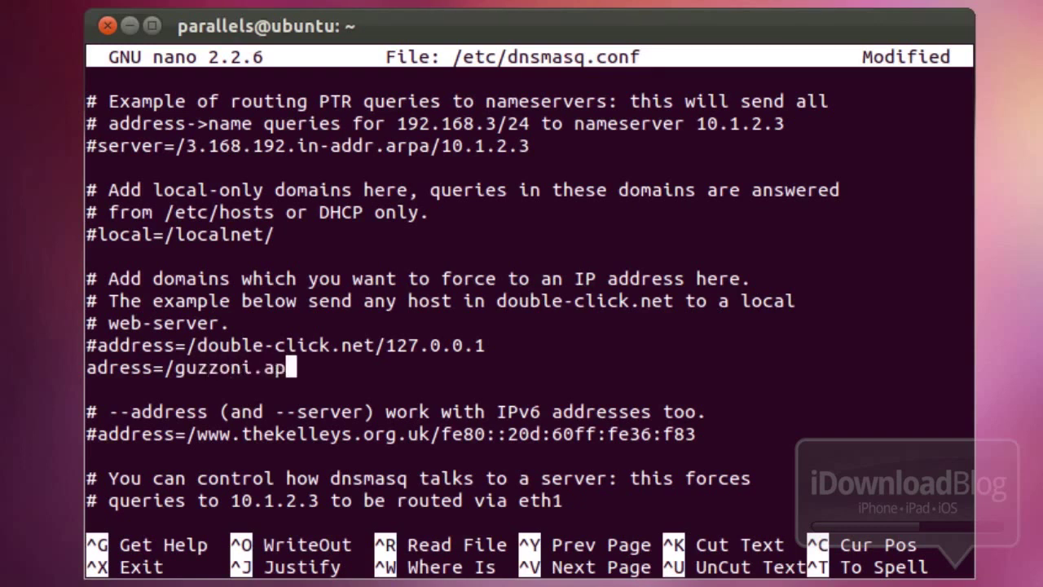
pyautogui.write('ple.com/')
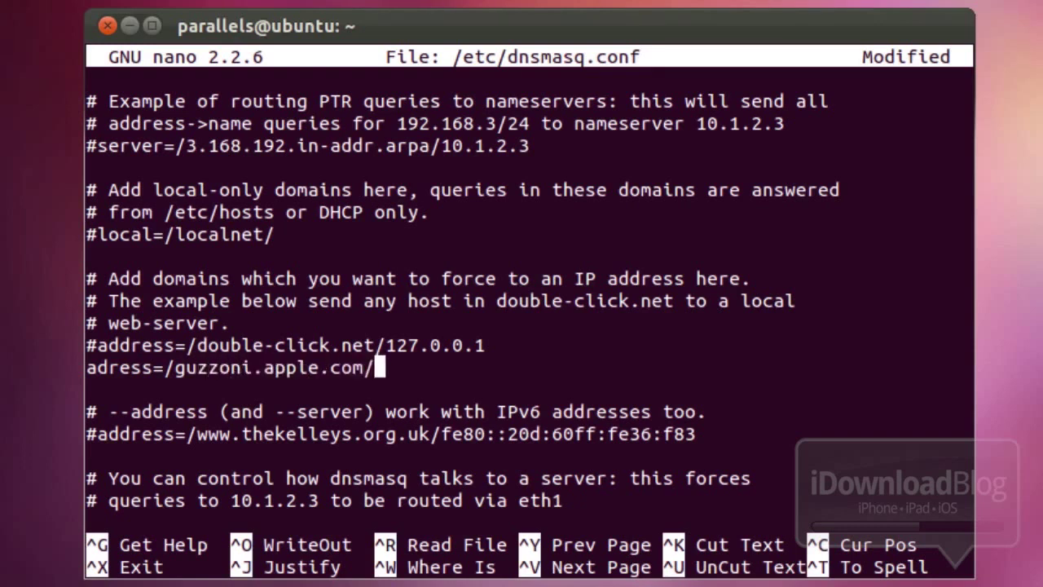
pyautogui.press('Left')
pyautogui.press('Left')
pyautogui.press('Left')
pyautogui.press('Left')
pyautogui.press('Left')
pyautogui.press('Left')
pyautogui.press('Left')
pyautogui.press('Left')
pyautogui.press('Left')
pyautogui.press('Left')
pyautogui.press('Left')
pyautogui.press('Left')
pyautogui.press('Left')
pyautogui.press('Left')
pyautogui.press('Left')
pyautogui.press('Left')
pyautogui.press('Left')
pyautogui.press('Left')
pyautogui.press('Left')
pyautogui.press('Left')
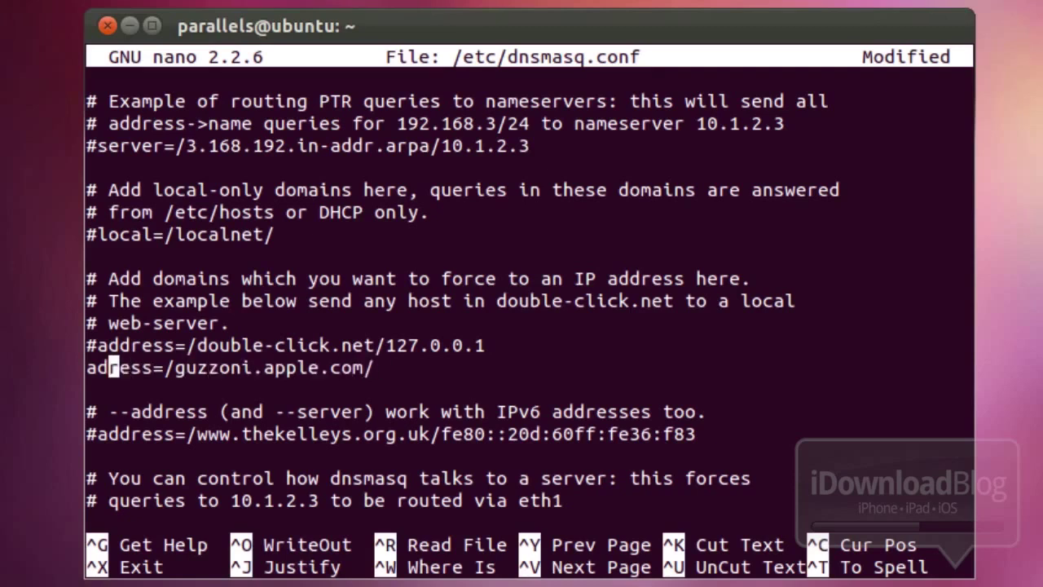
pyautogui.write('d')
pyautogui.press('Right')
pyautogui.press('Right')
pyautogui.press('Right')
pyautogui.press('Right')
pyautogui.press('Right')
pyautogui.press('Right')
pyautogui.press('Right')
pyautogui.press('Right')
pyautogui.press('Right')
pyautogui.press('Right')
pyautogui.press('Right')
pyautogui.press('Right')
pyautogui.press('Right')
pyautogui.press('Right')
pyautogui.press('Right')
pyautogui.press('Right')
pyautogui.press('Right')
pyautogui.press('Right')
pyautogui.press('Right')
pyautogui.press('Right')
pyautogui.press('Right')
pyautogui.press('Right')
pyautogui.press('Right')
pyautogui.press('Right')
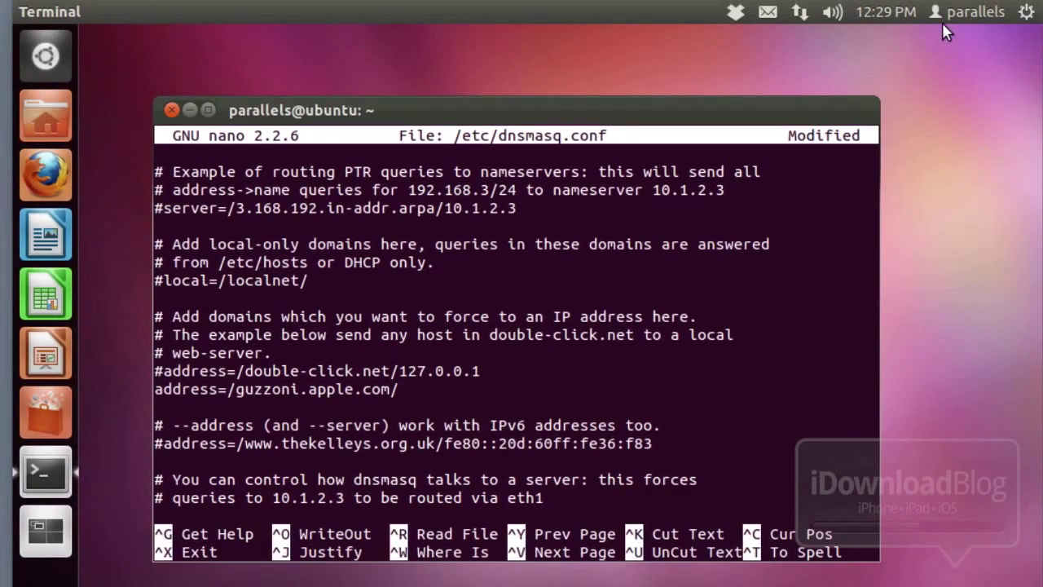
# Step: Read the VM's IP from Connection Information and append 10.0.1.19 to the guzzoni.apple.com line
pyautogui.click(798, 13)
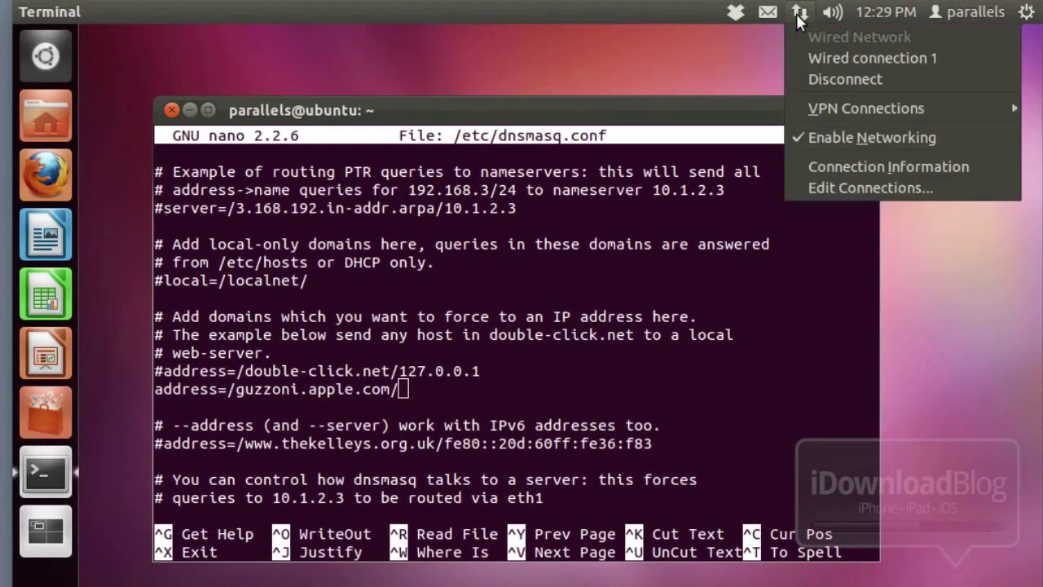
pyautogui.click(903, 167)
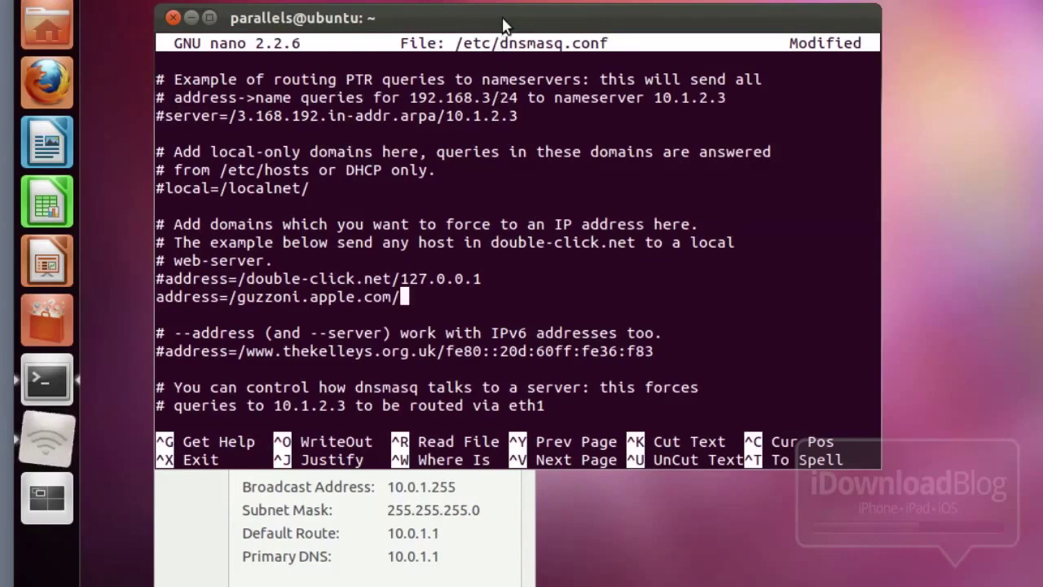
pyautogui.moveTo(500, 18); pyautogui.dragTo(495, 0)
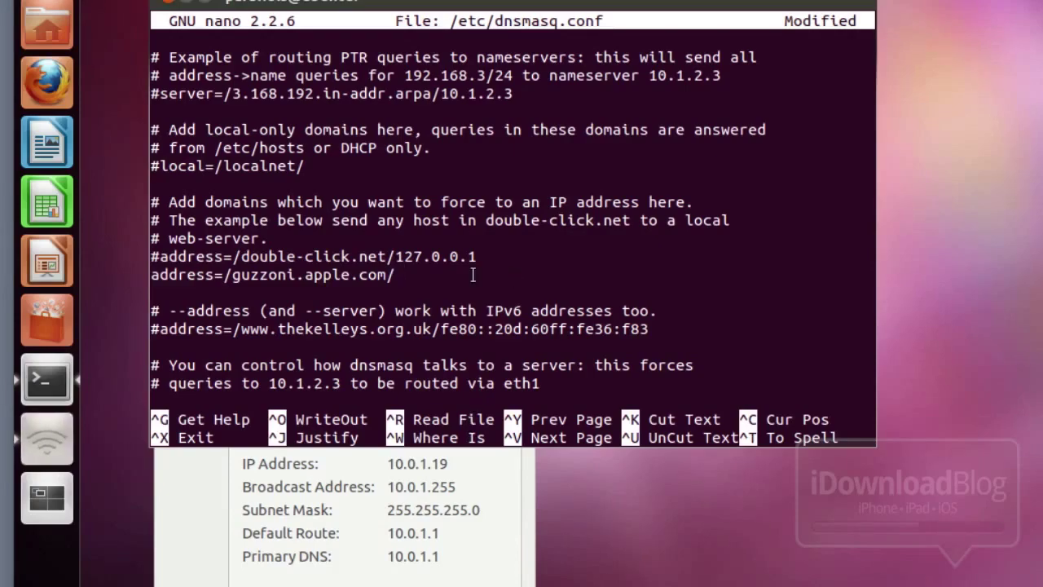
pyautogui.write('10.0.1.19')
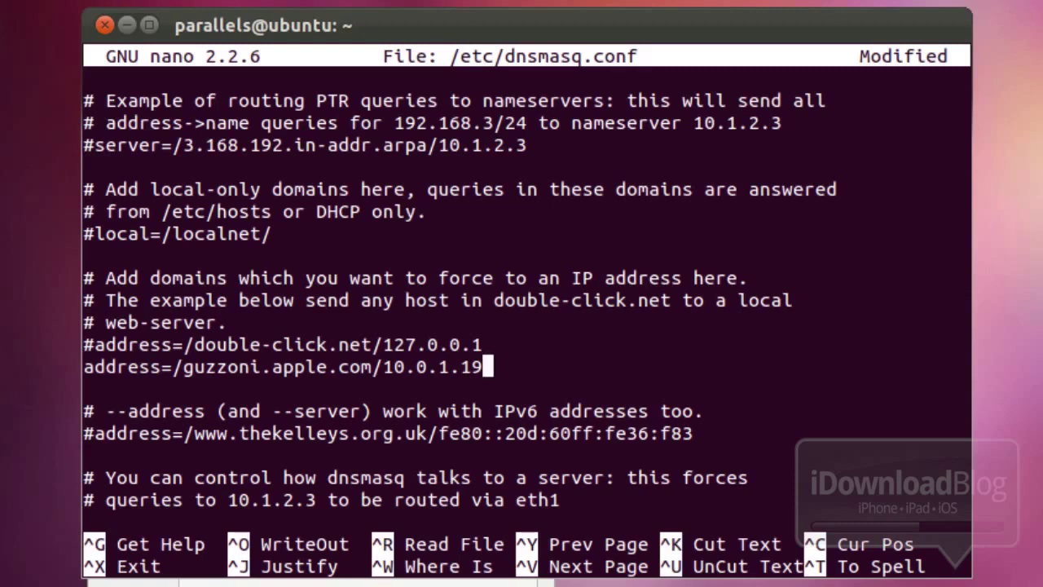
# Step: Save /etc/dnsmasq.conf under the same name and exit nano
pyautogui.hotkey('ctrl', 'o')
pyautogui.press('Return')
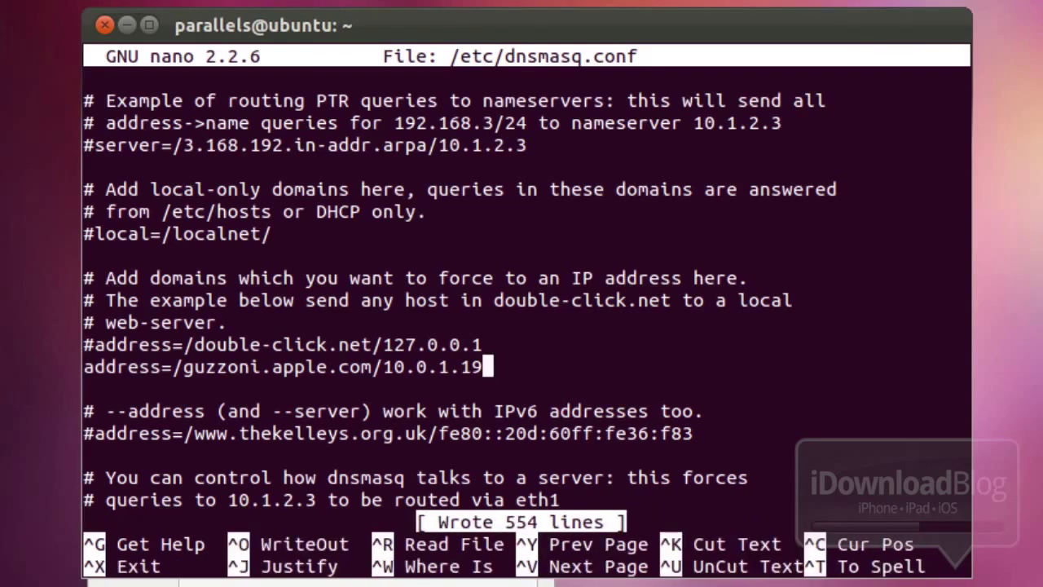
pyautogui.hotkey('ctrl', 'x')
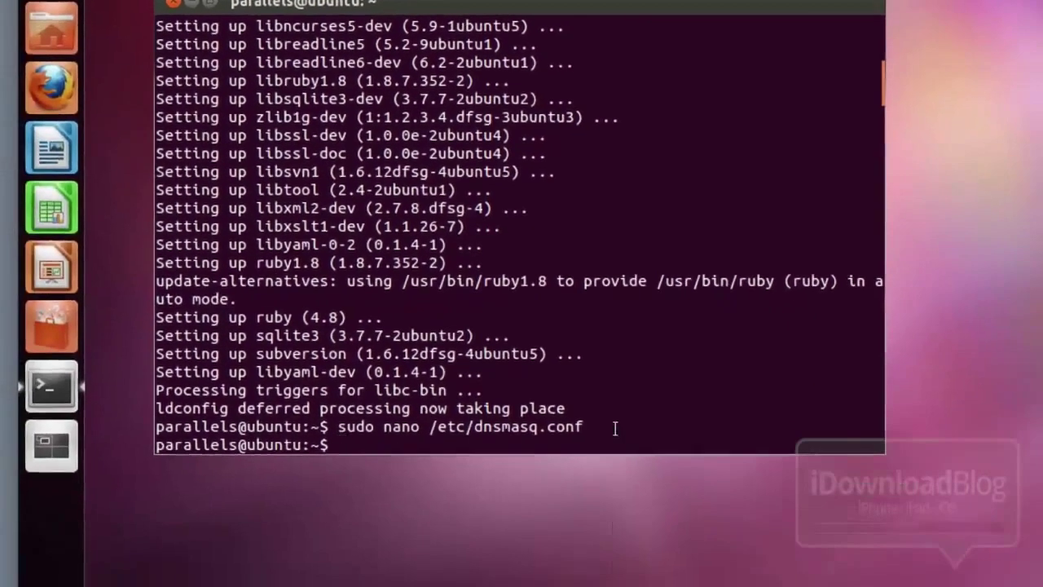
# Step: Restart dnsmasq with the pasted command, then paste the RVM installer curl command
pyautogui.rightClick(643, 544)
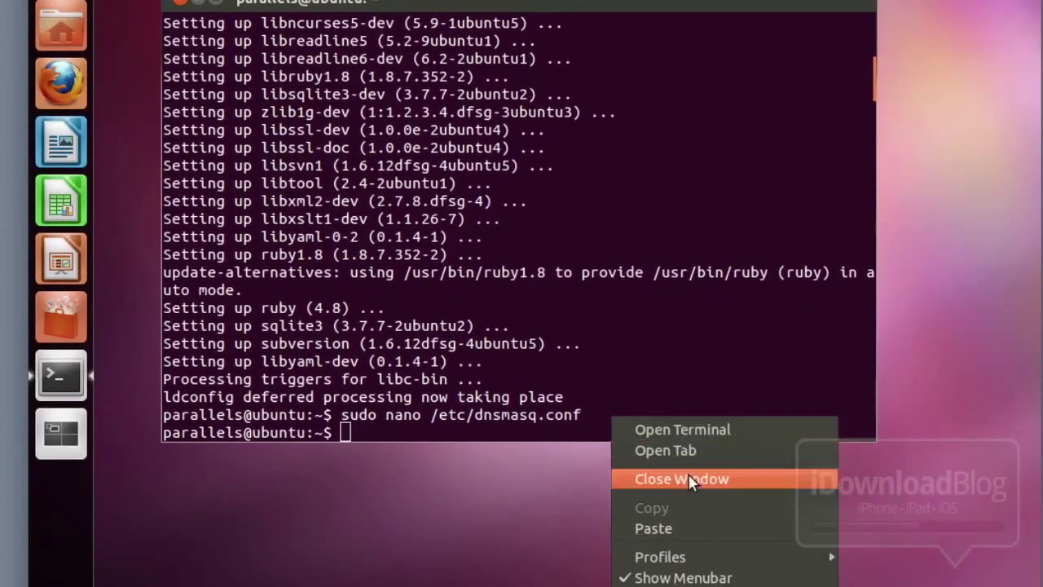
pyautogui.click(698, 528)
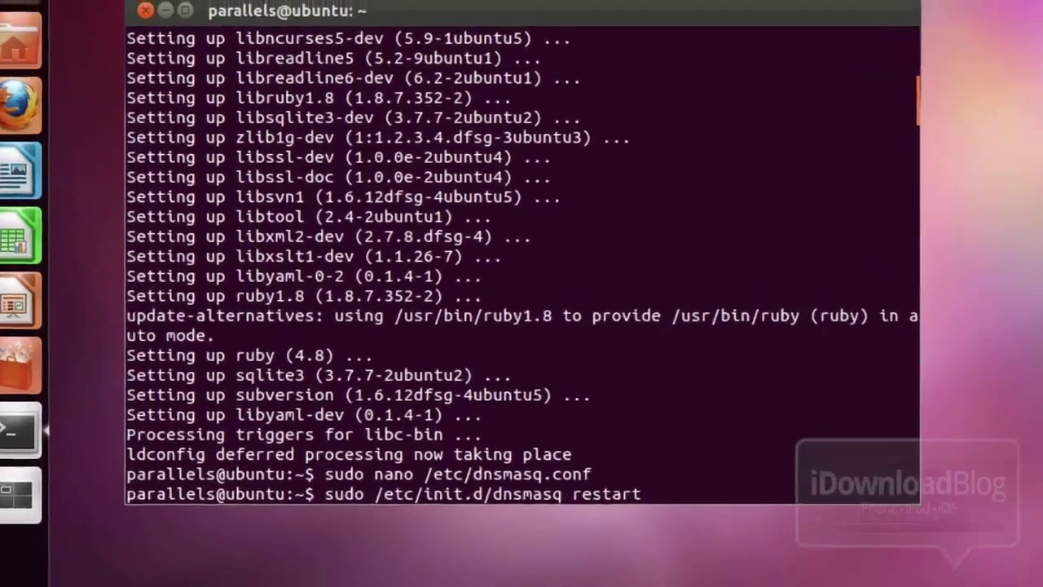
pyautogui.press('Return')
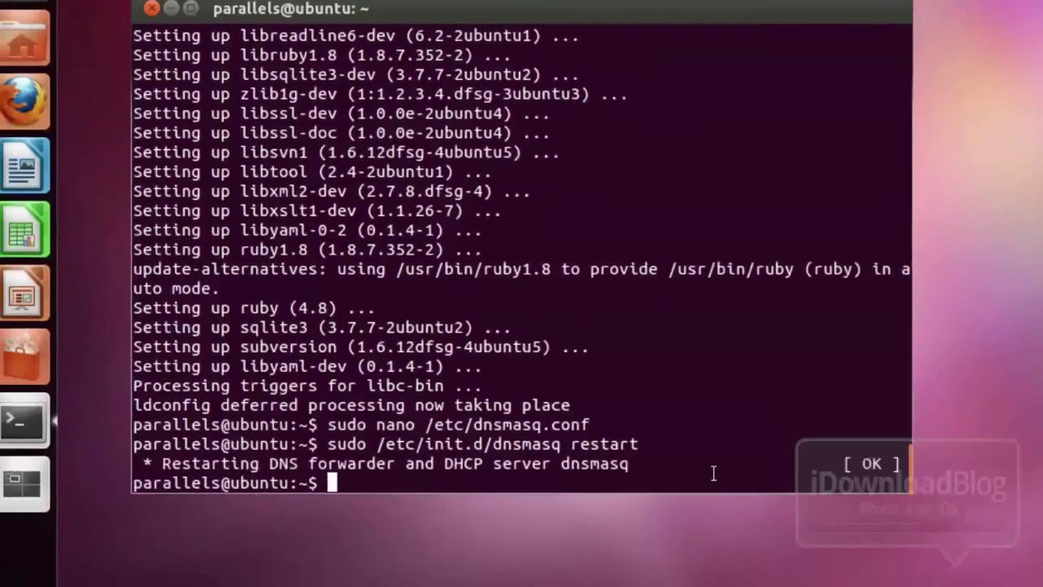
pyautogui.rightClick(747, 558)
pyautogui.click(773, 537)
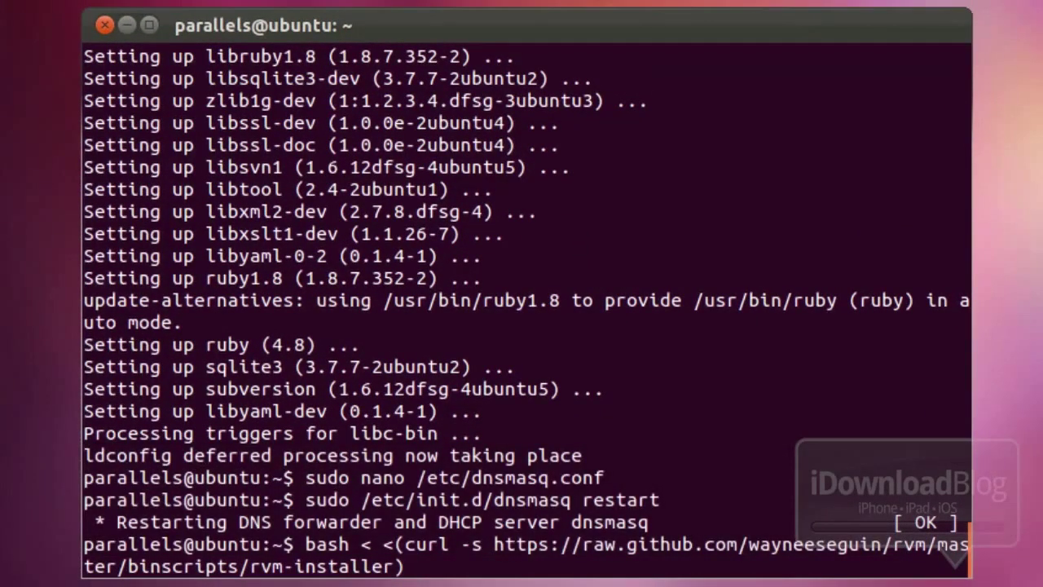
# Step: Run the RVM installer and then load RVM into the current shell
pyautogui.press('Return')
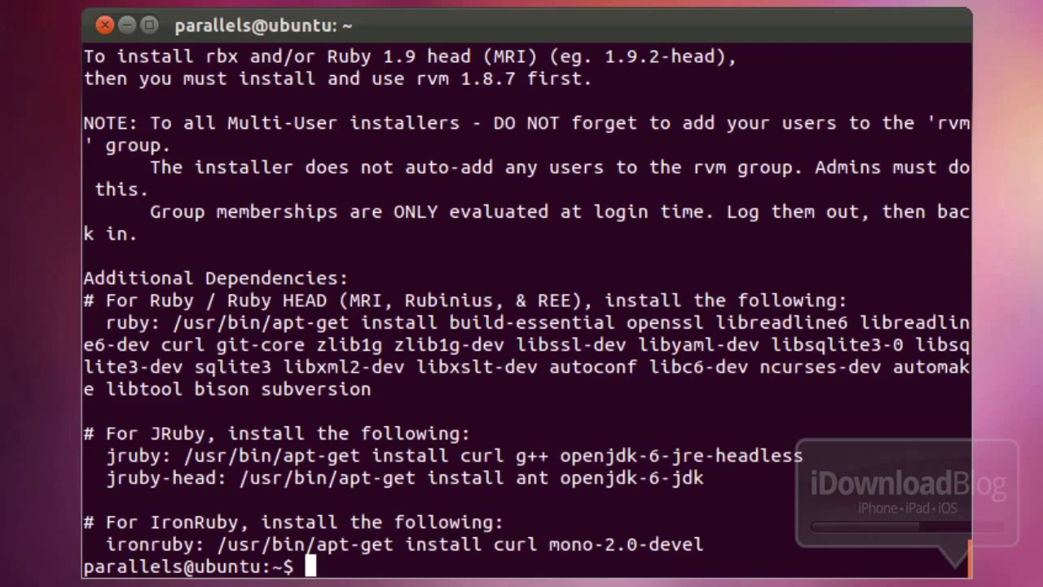
pyautogui.moveTo(791, 566)
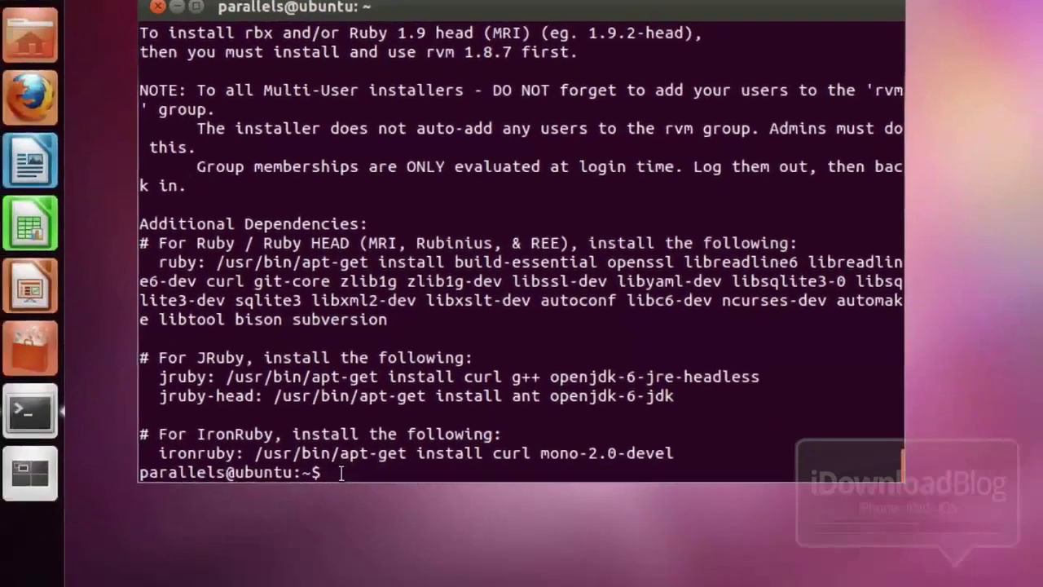
pyautogui.rightClick(342, 473)
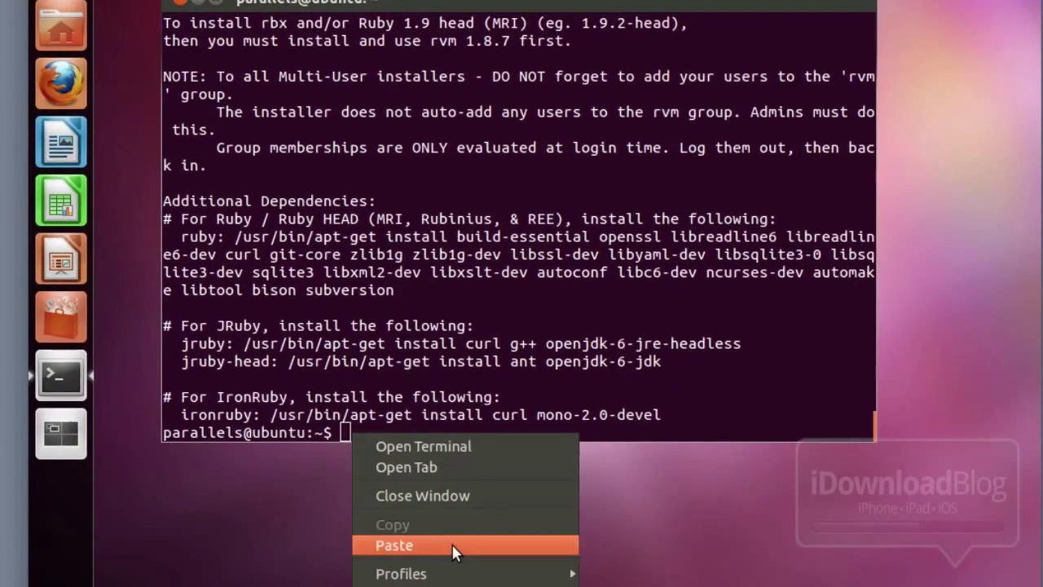
pyautogui.click(453, 550)
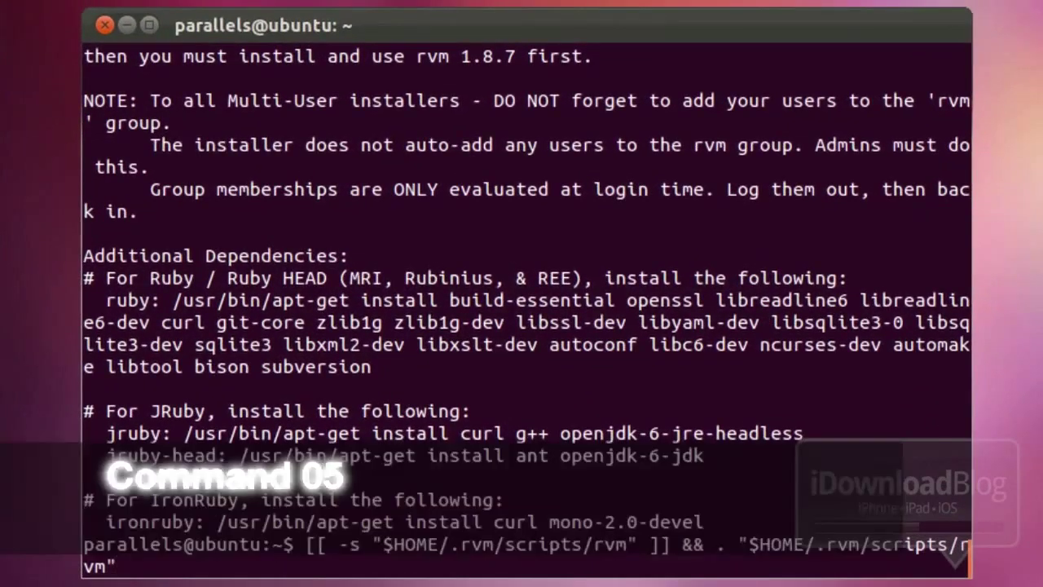
pyautogui.press('Return')
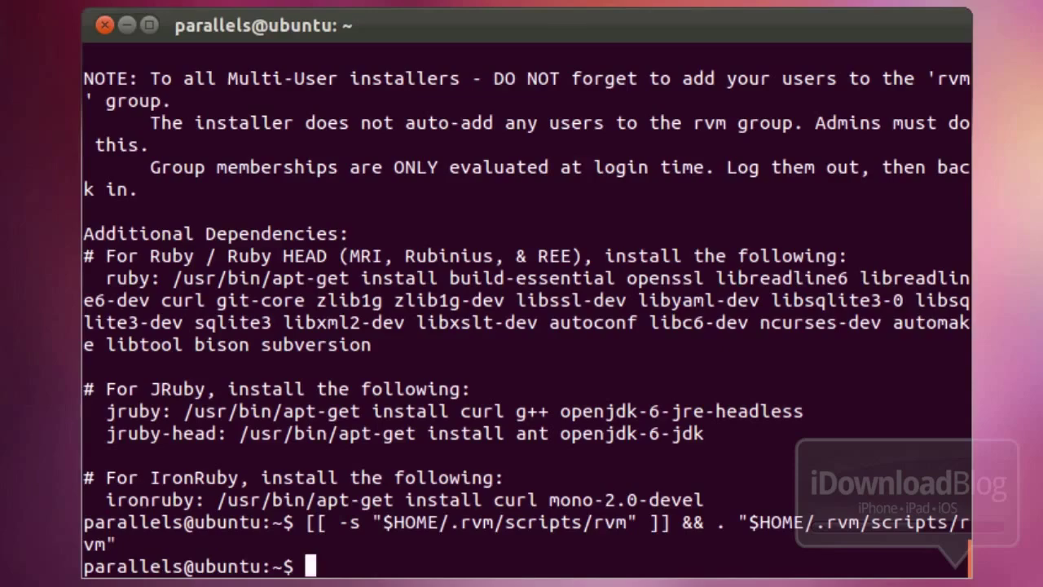
# Step: Append the RVM loader line to ~/.bash_profile and paste 'rvm install 1.9.3' at the prompt
pyautogui.doubleClick(417, 545)
pyautogui.click(417, 559)
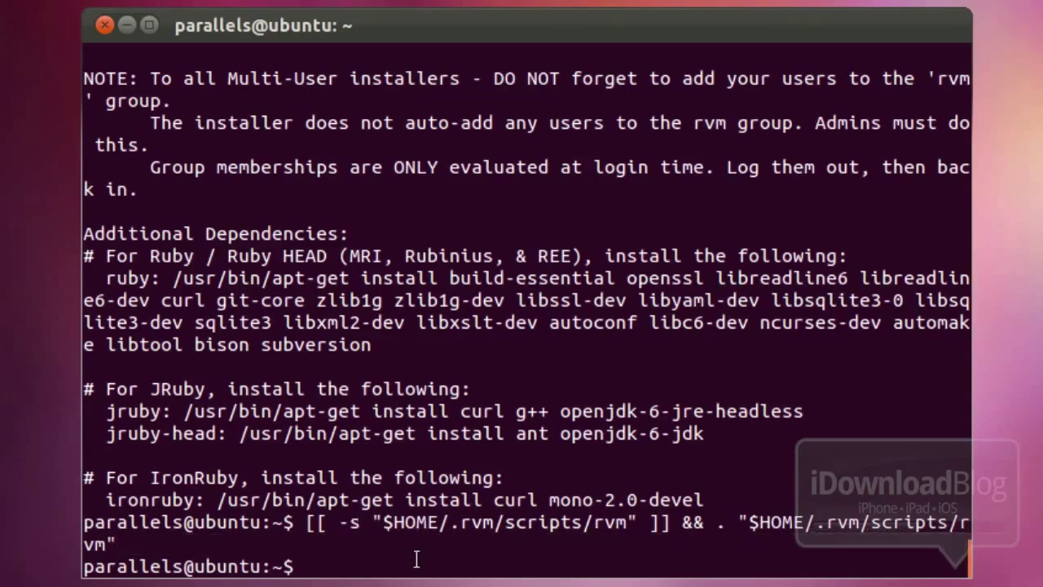
pyautogui.rightClick(366, 564)
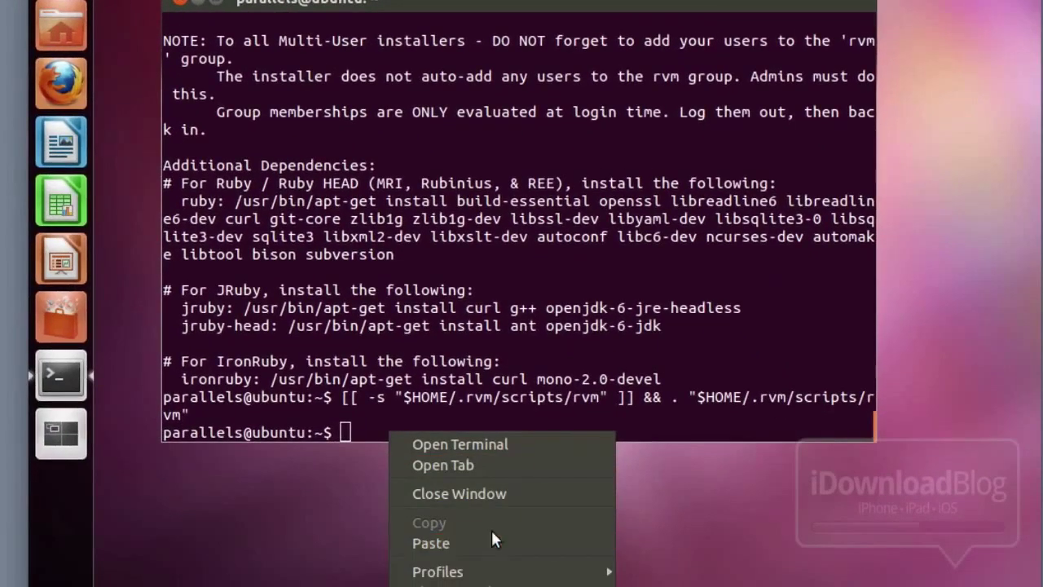
pyautogui.click(491, 538)
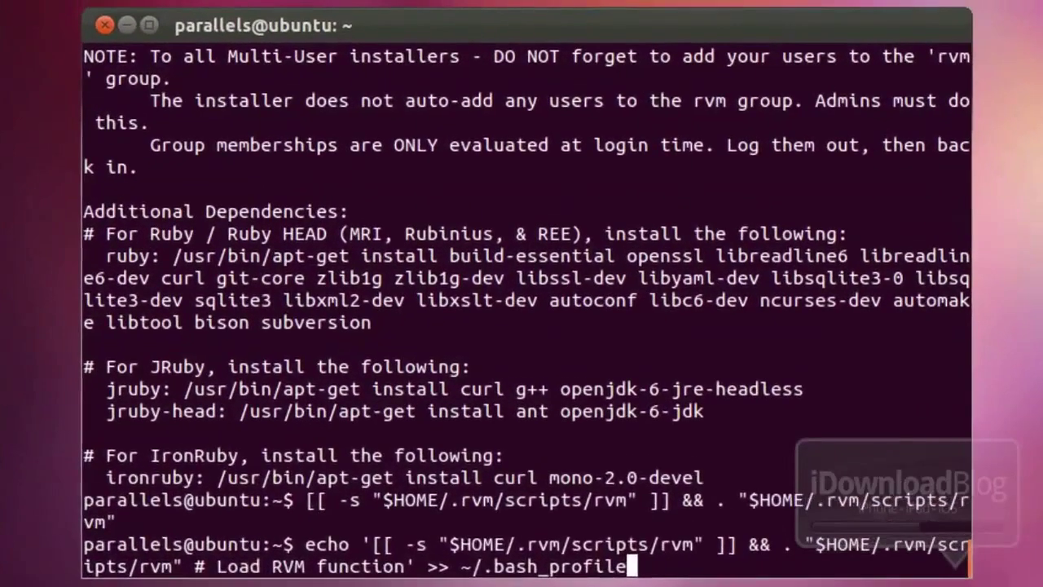
pyautogui.press('Return')
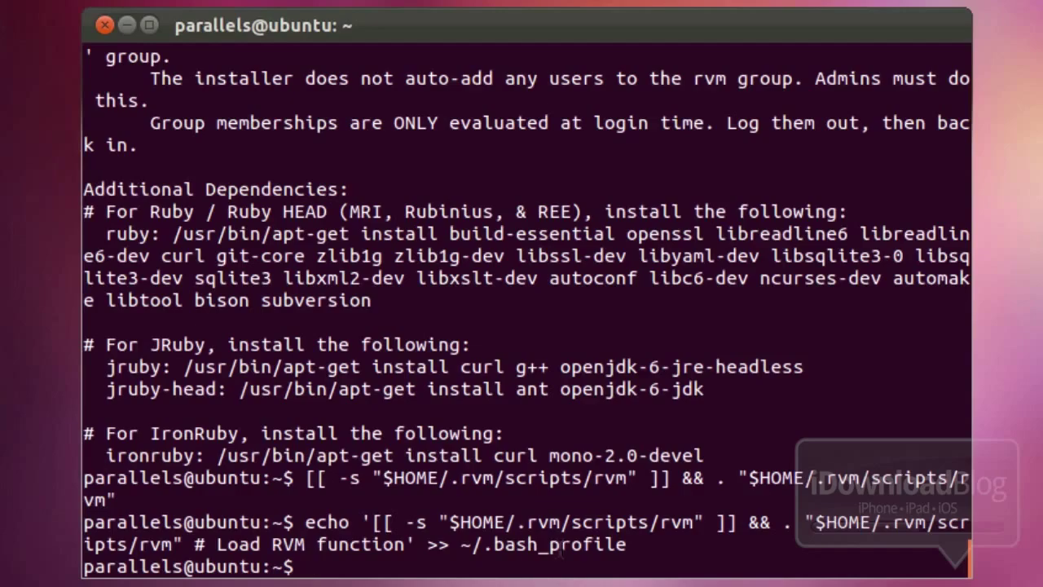
pyautogui.rightClick(497, 567)
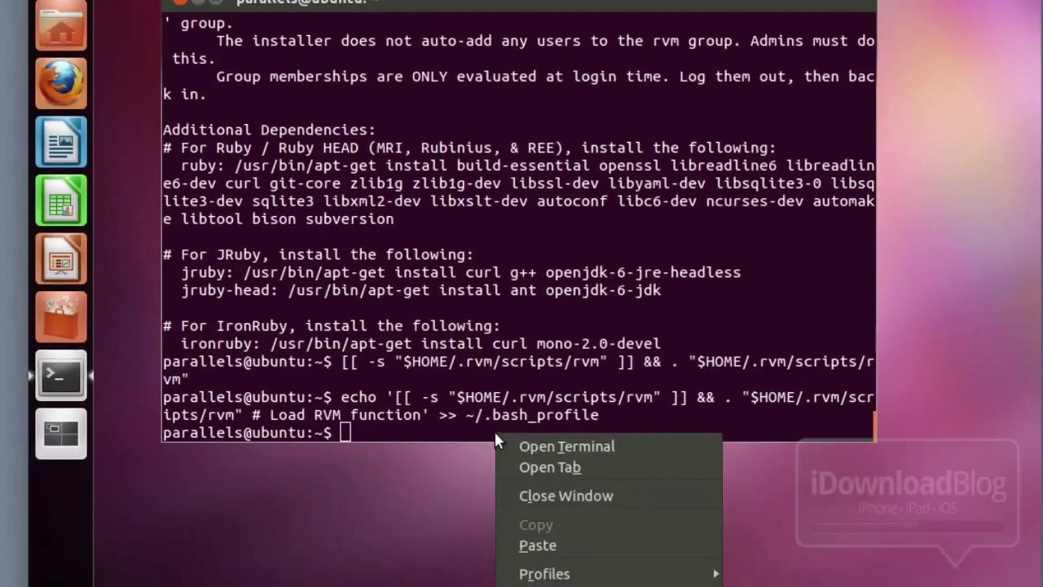
pyautogui.click(568, 543)
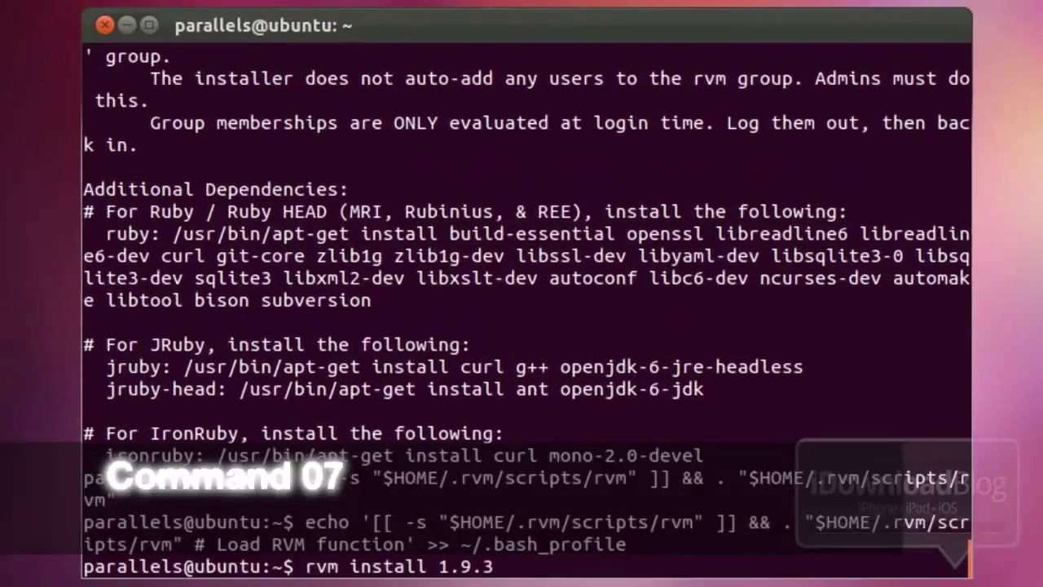
# Step: Install Ruby 1.9.3, make it default with 'rvm use 1.9.3 --default', and paste the SiriProxy git clone command
pyautogui.press('Return')
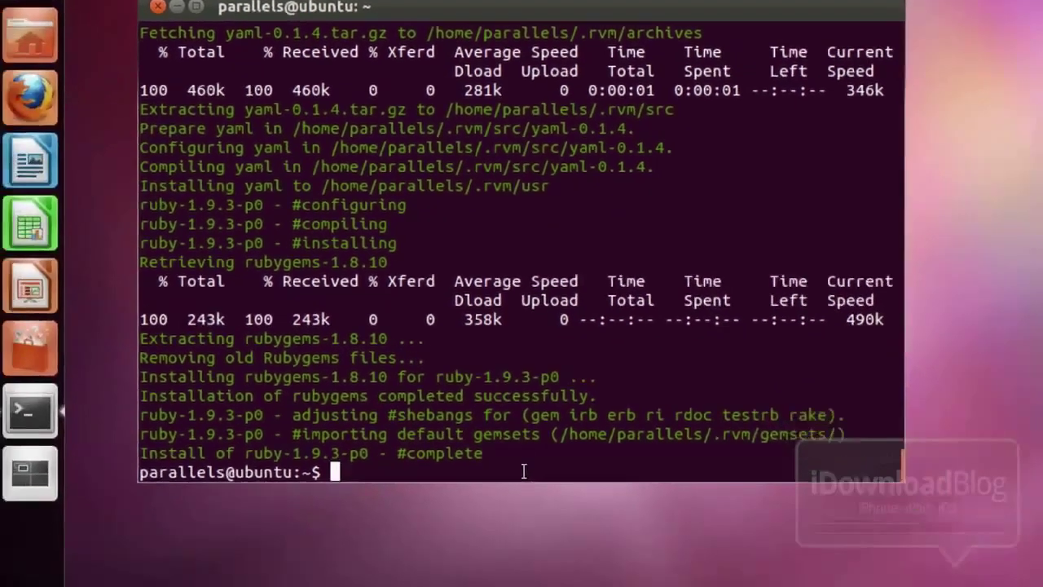
pyautogui.rightClick(524, 471)
pyautogui.click(563, 582)
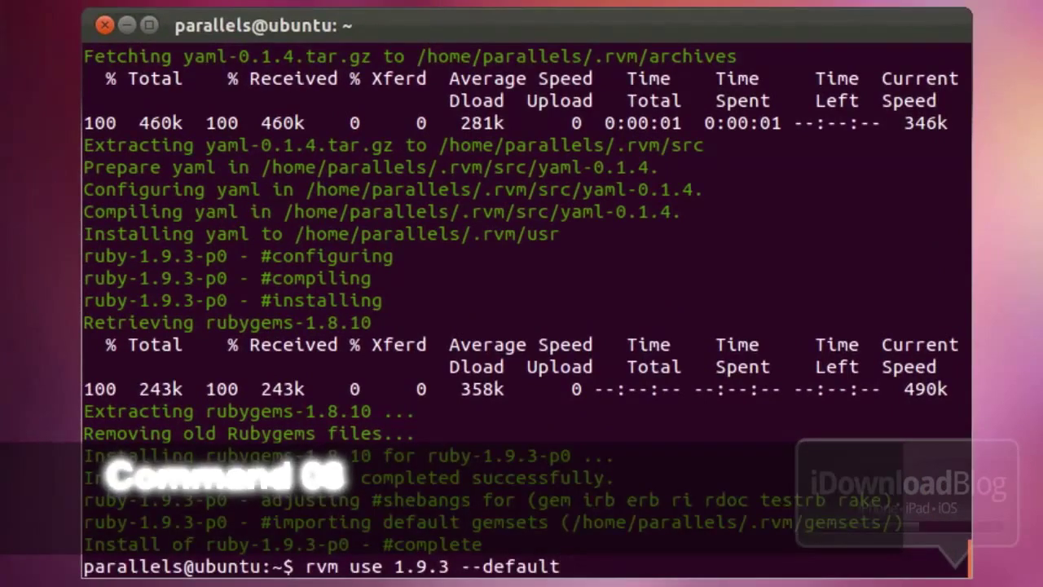
pyautogui.press('Return')
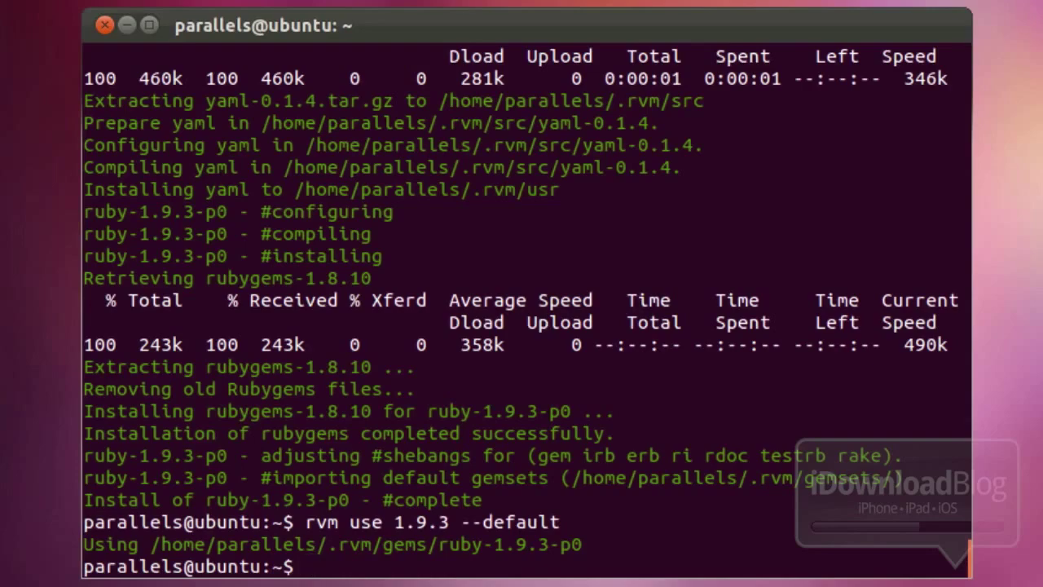
pyautogui.rightClick(740, 568)
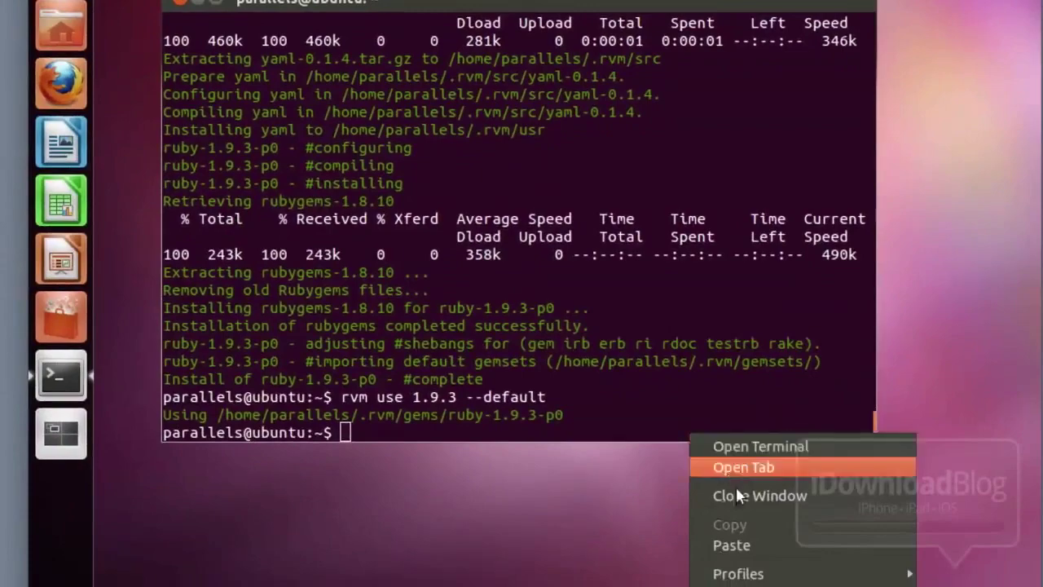
pyautogui.click(750, 541)
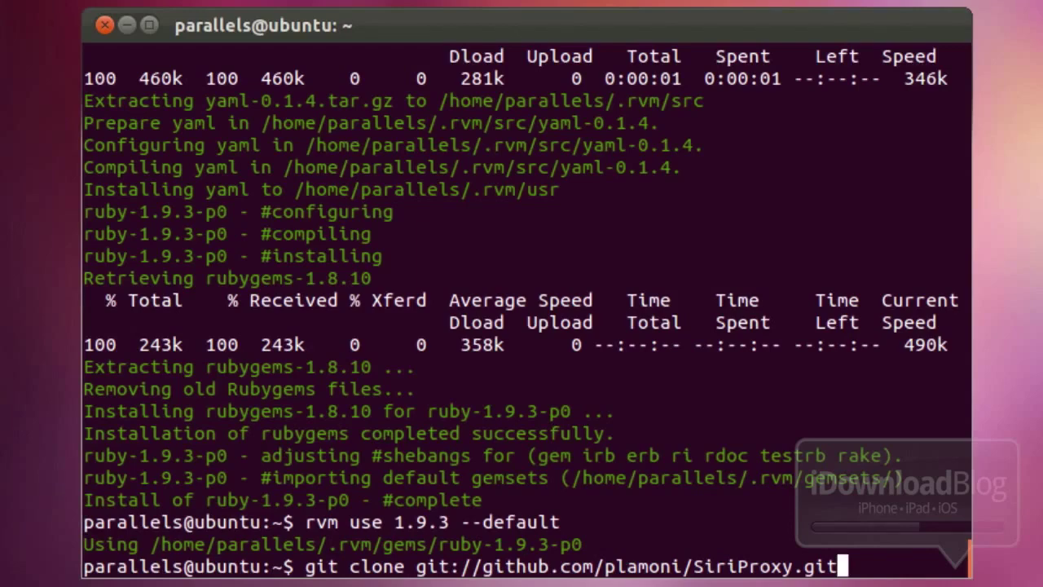
# Step: Clone SiriProxy from GitHub, cd into SiriProxy, and answer y to trust its .rvmrc
pyautogui.press('Return')
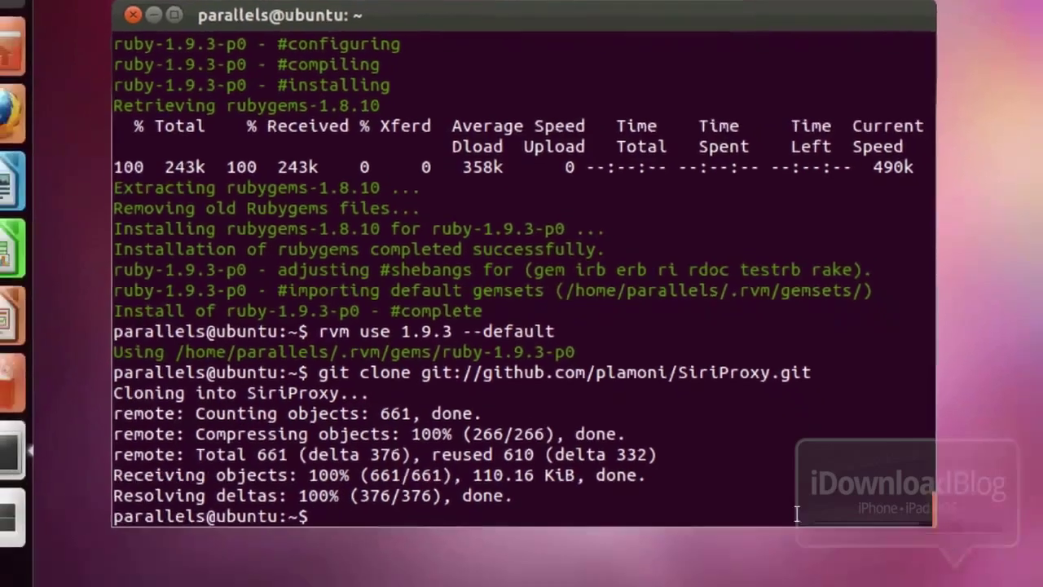
pyautogui.rightClick(821, 564)
pyautogui.click(811, 540)
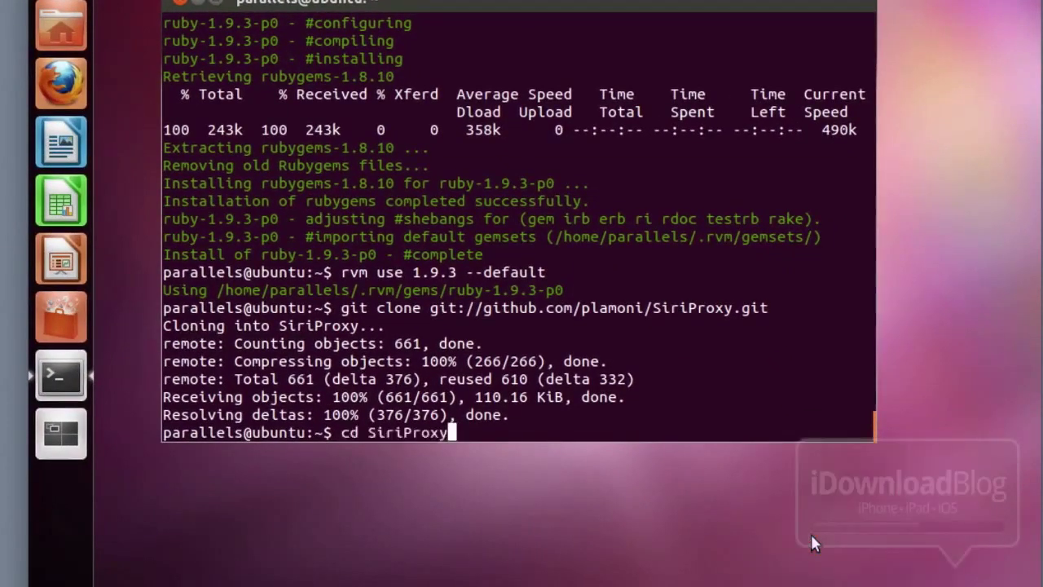
pyautogui.press('Return')
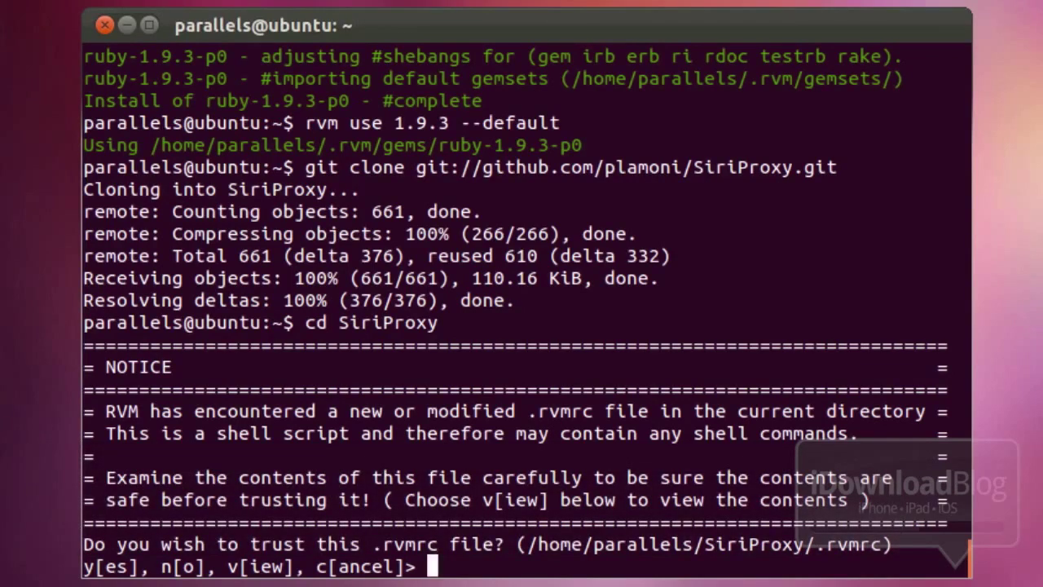
pyautogui.write('y')
pyautogui.press('Return')
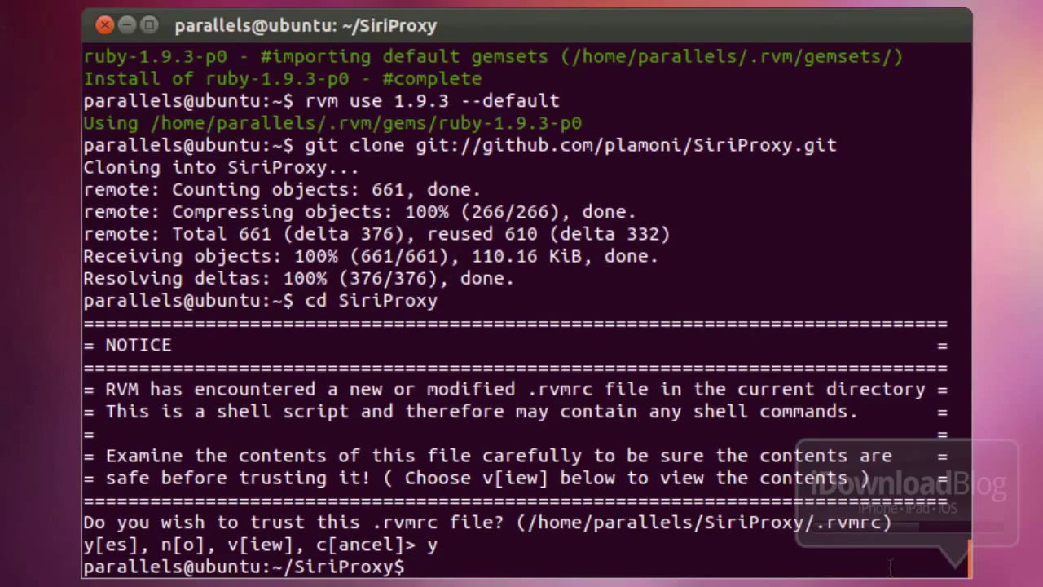
# Step: Build and install the siriproxy 0.3.0 gem with 'rake install'
pyautogui.rightClick(826, 555)
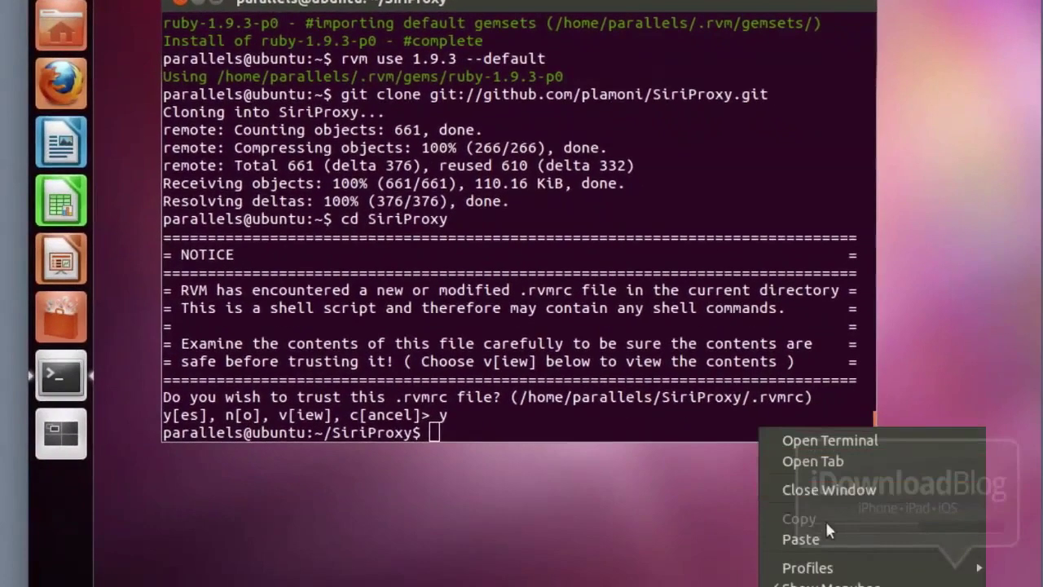
pyautogui.click(864, 586)
pyautogui.press('Return')
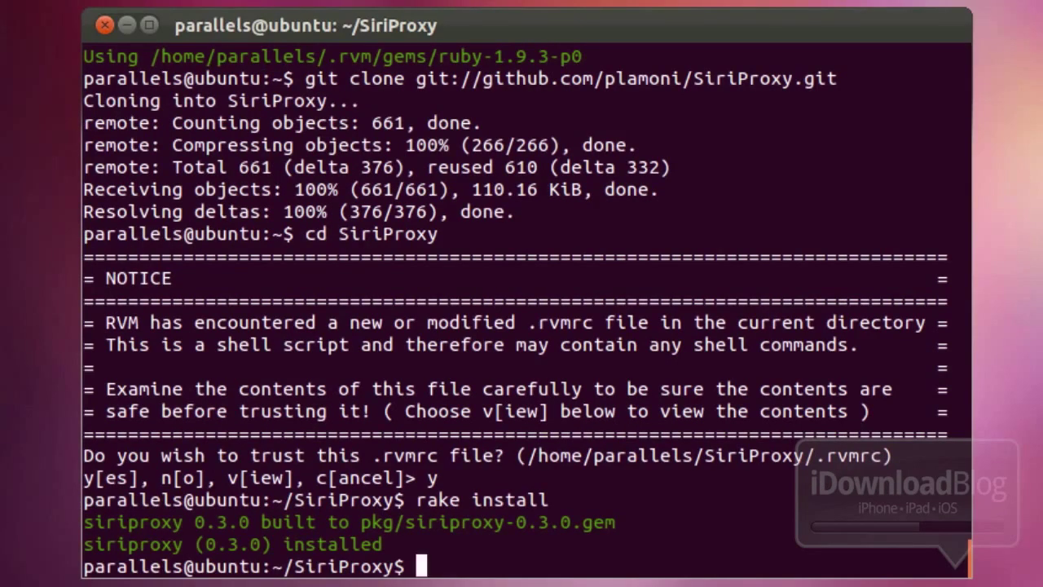
# Step: Create ~/.siriproxy and copy config.example.yml into it as config.yml
pyautogui.rightClick(639, 557)
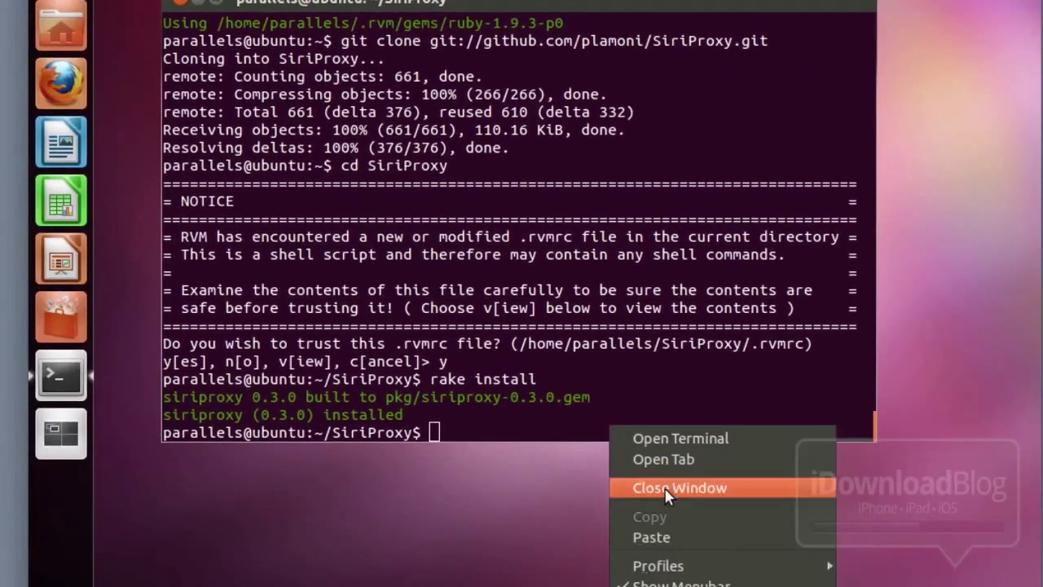
pyautogui.click(668, 537)
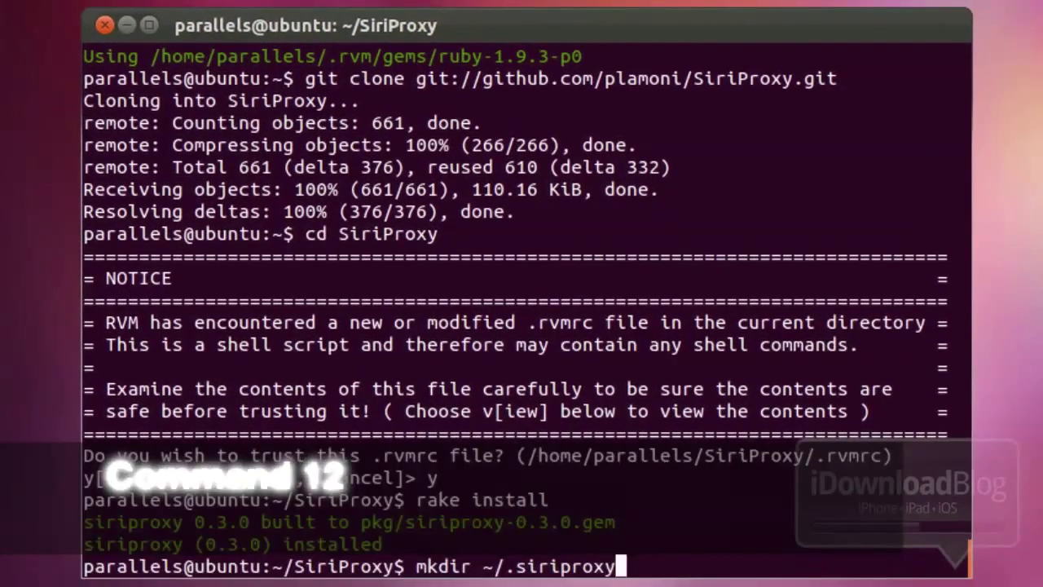
pyautogui.press('Return')
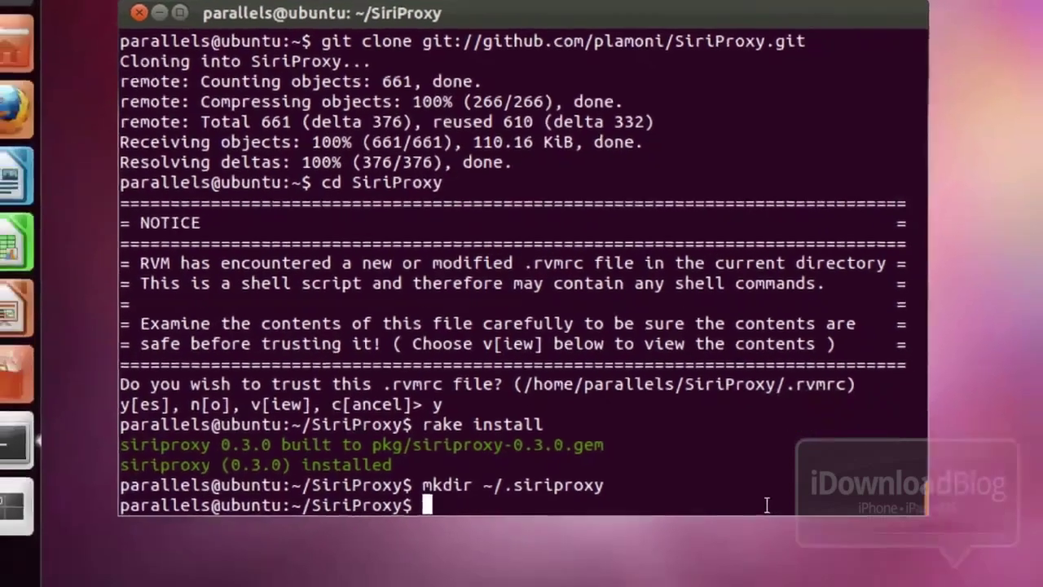
pyautogui.rightClick(806, 564)
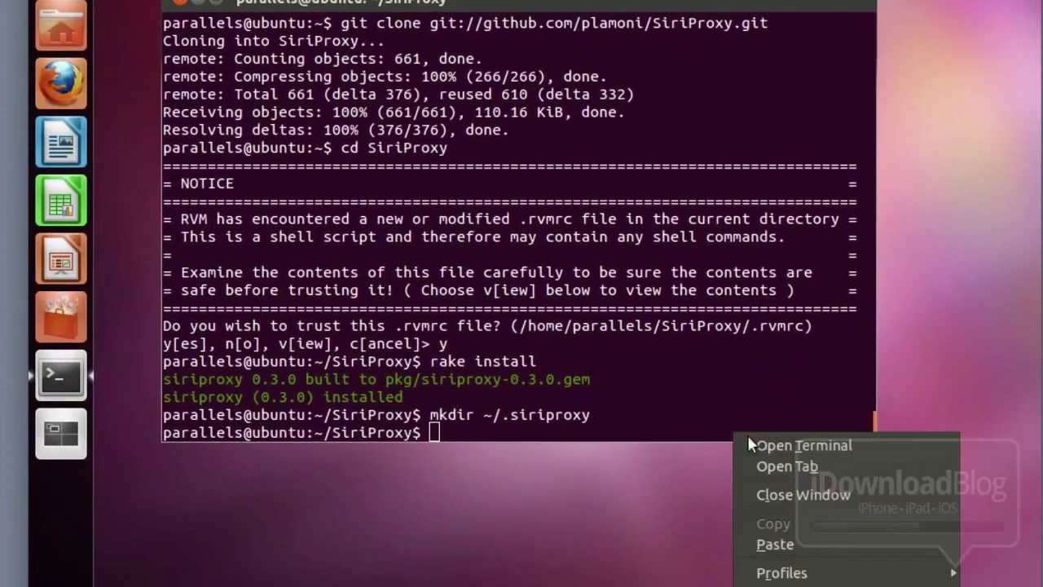
pyautogui.click(839, 545)
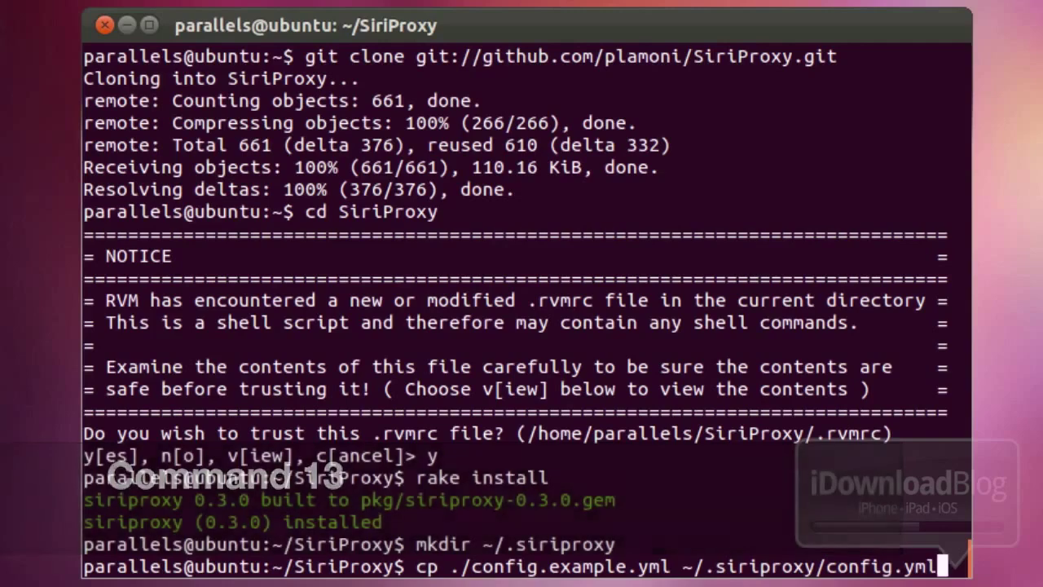
pyautogui.press('Return')
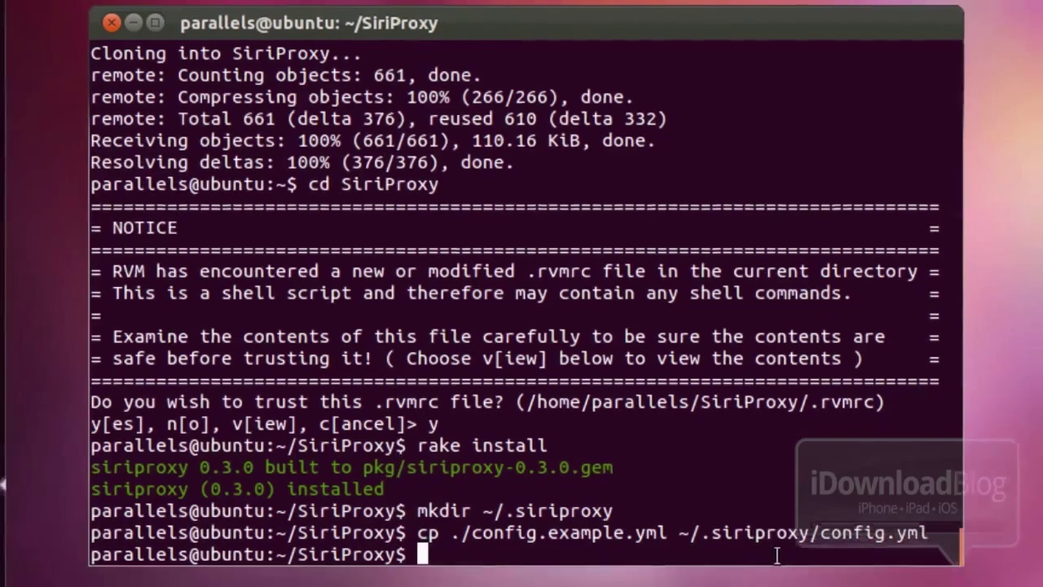
# Step: Run 'siriproxy gencerts' to generate the certificates, then 'siriproxy bundle' to install dependencies
pyautogui.rightClick(762, 566)
pyautogui.click(797, 546)
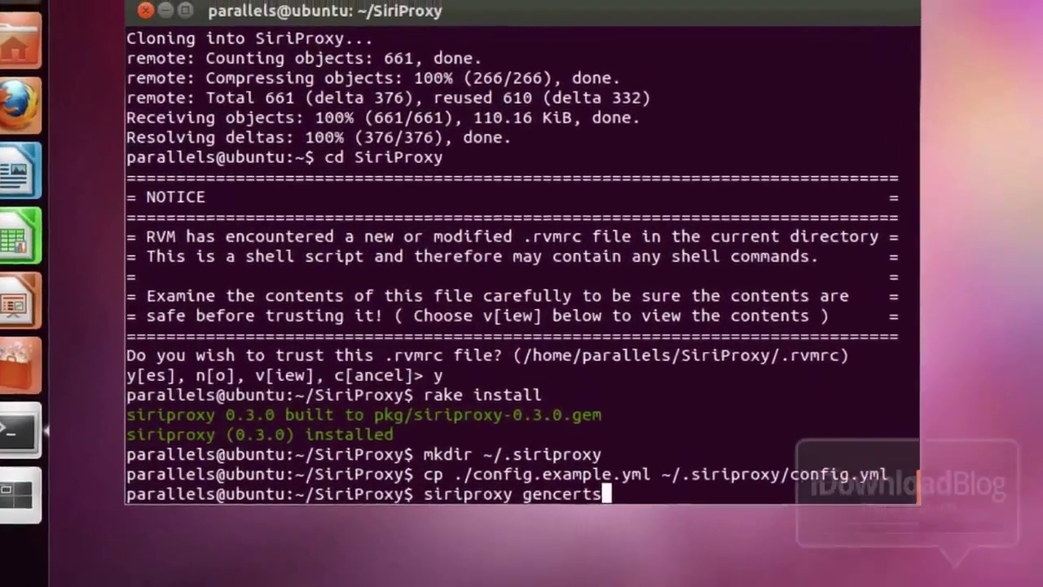
pyautogui.press('Return')
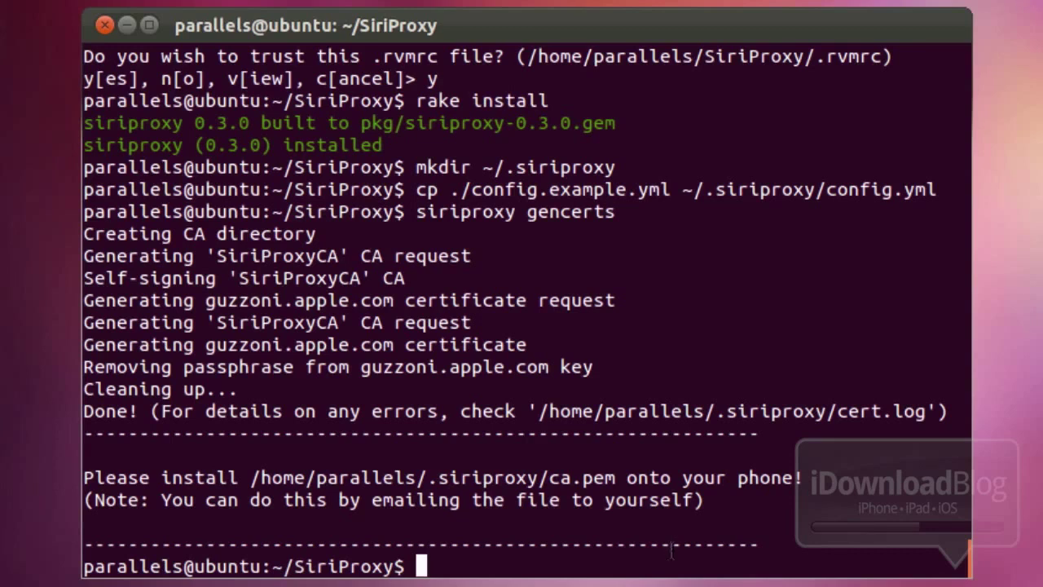
pyautogui.rightClick(750, 569)
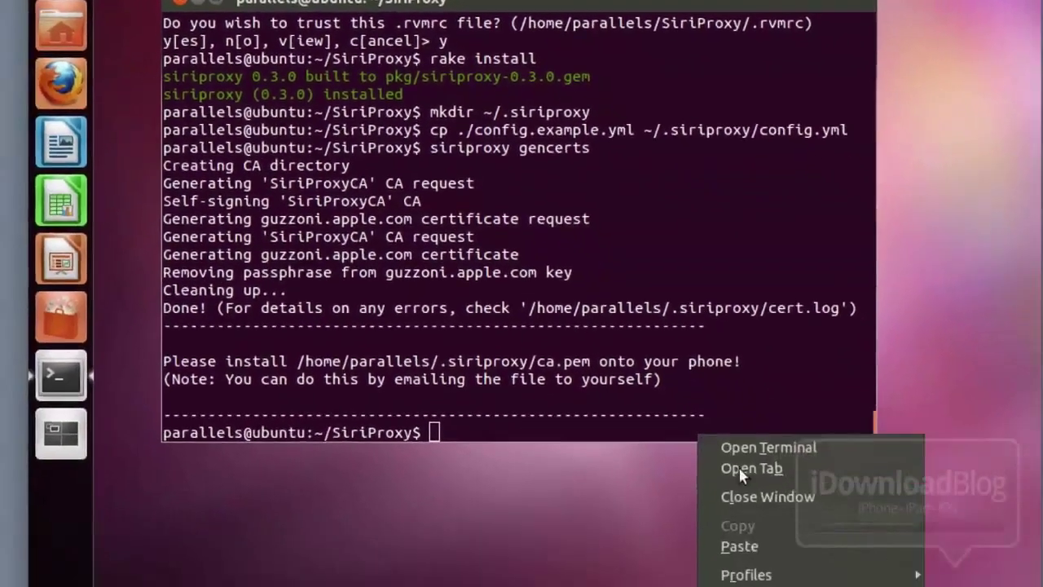
pyautogui.click(777, 544)
pyautogui.press('Return')
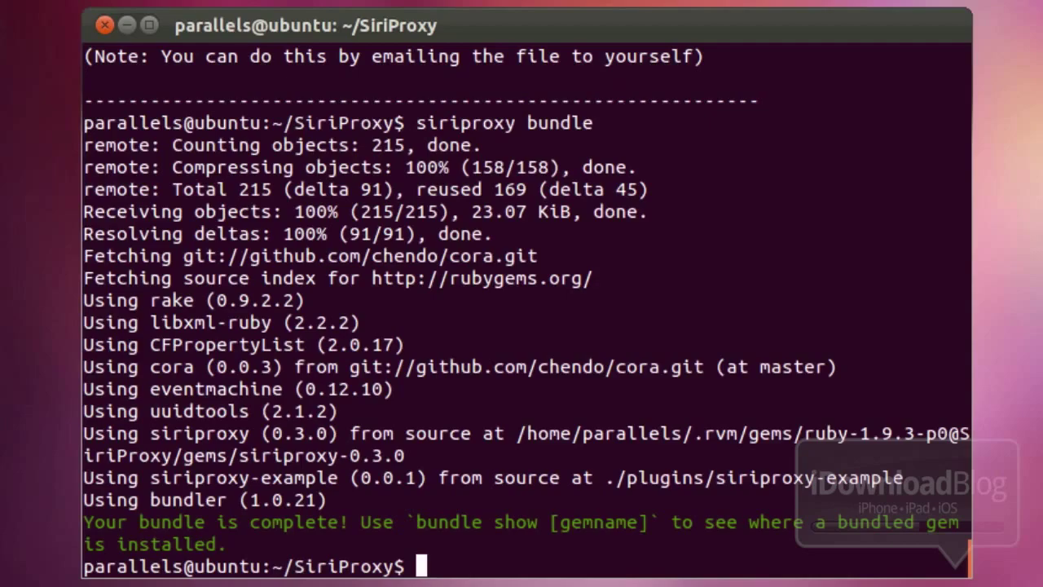
# Step: Start the SiriProxy server on port 443 with 'rvmsudo siriproxy server'
pyautogui.rightClick(660, 563)
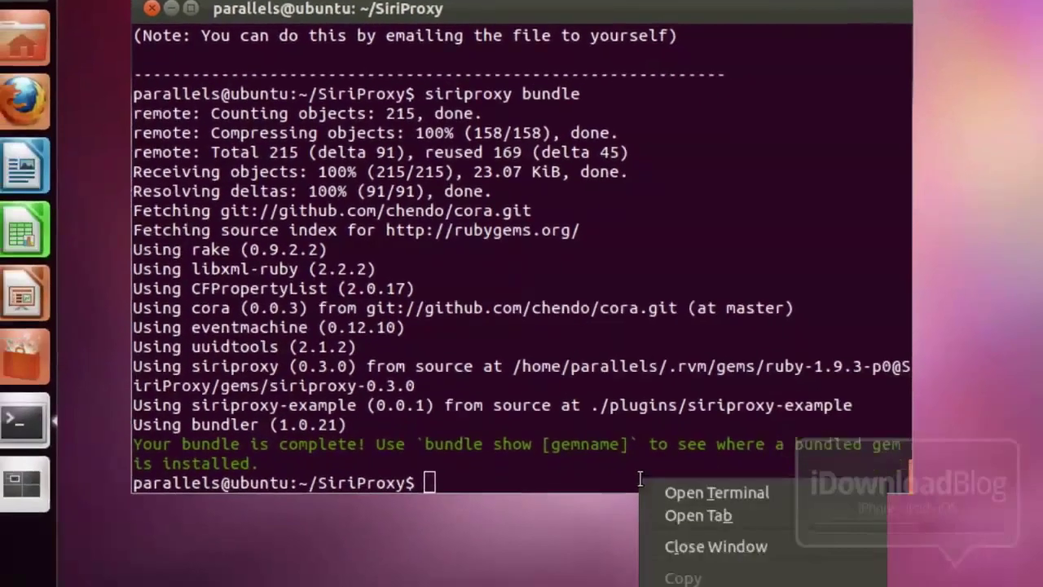
pyautogui.click(683, 538)
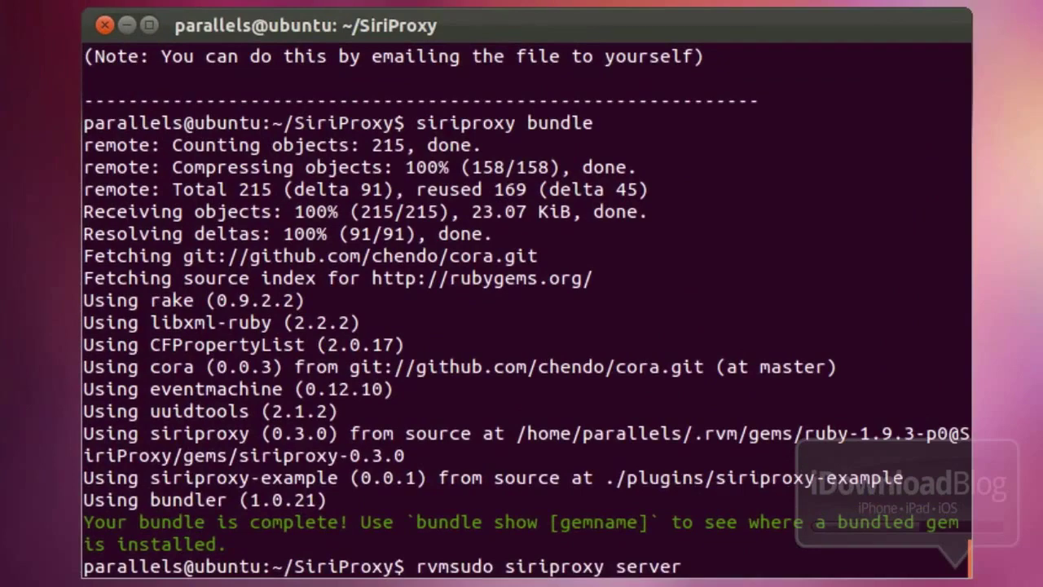
pyautogui.press('Return')
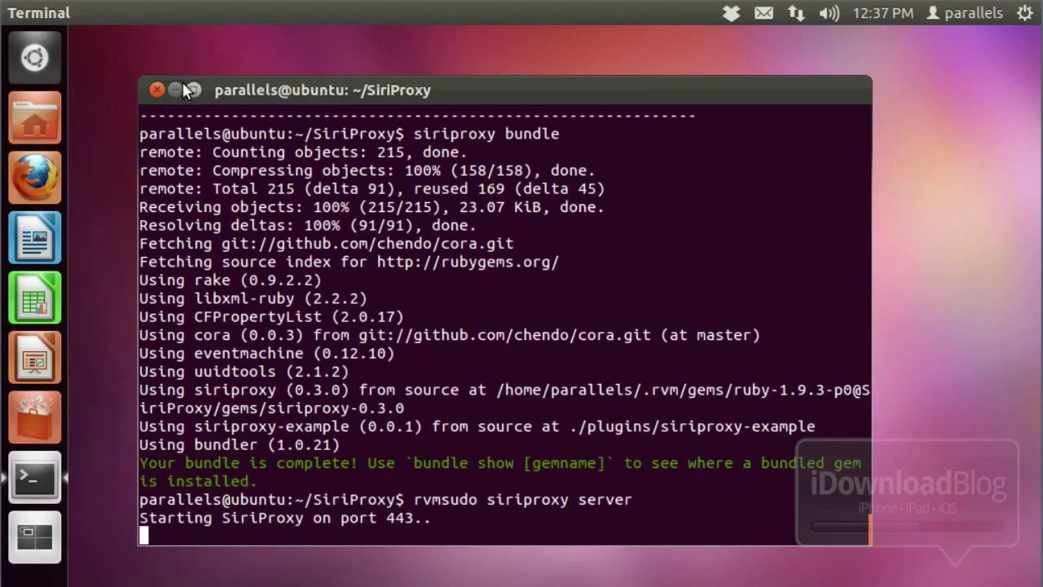
# Step: Show hidden files in the Home folder and open the .siriproxy folder
pyautogui.click(37, 116)
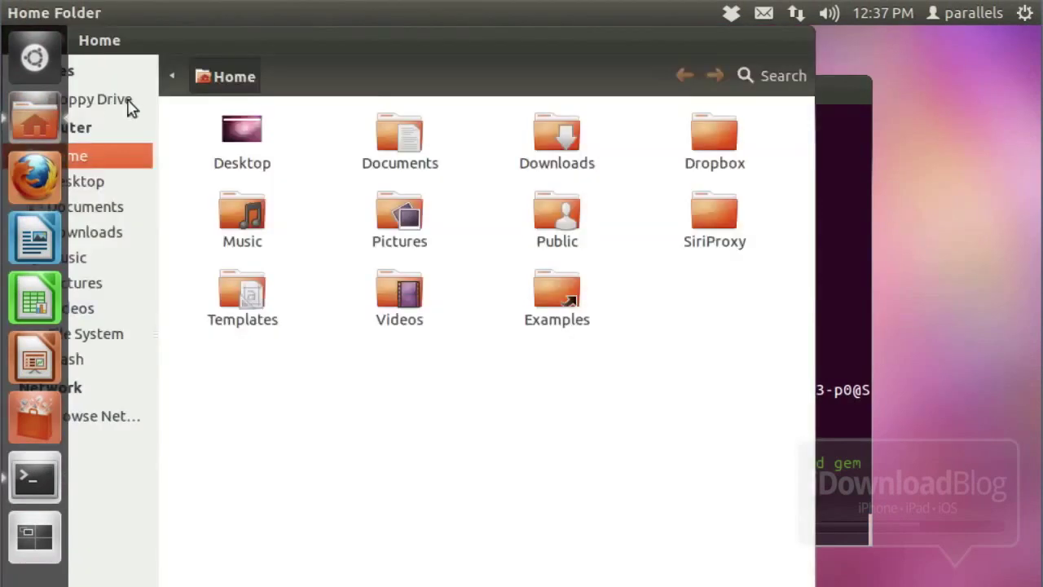
pyautogui.moveTo(254, 46); pyautogui.dragTo(432, 105)
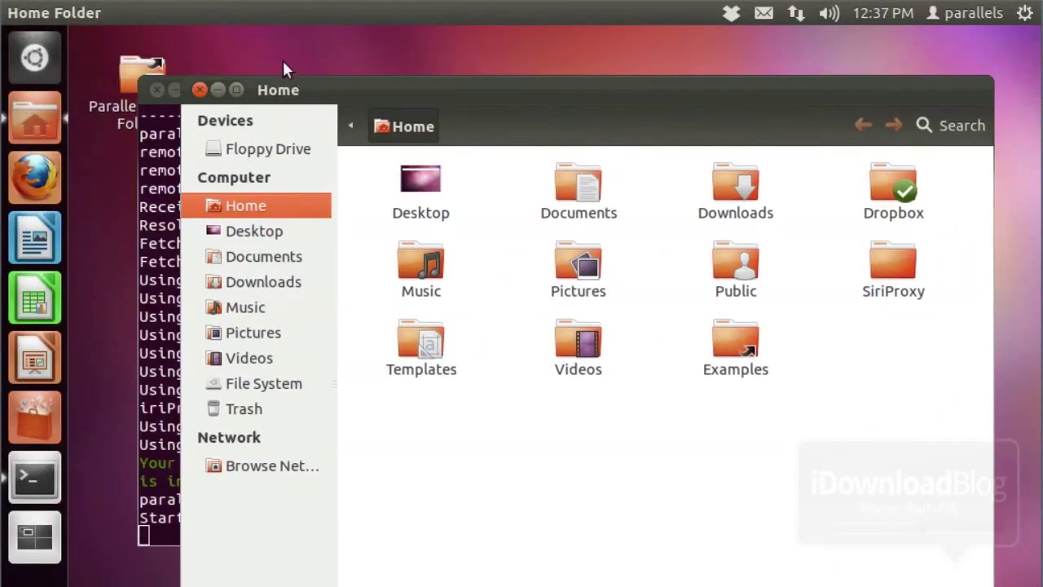
pyautogui.click(167, 13)
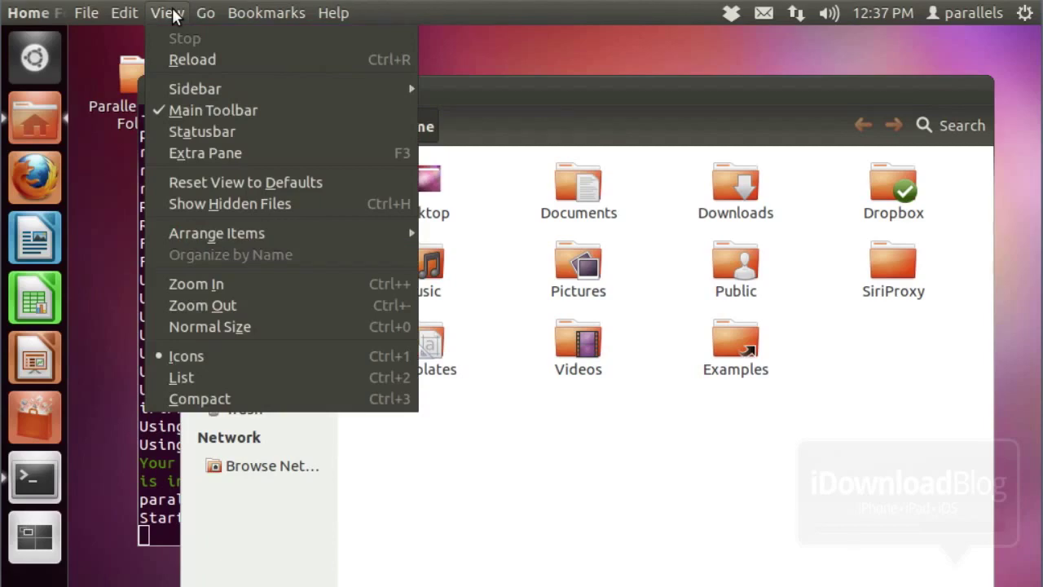
pyautogui.click(219, 202)
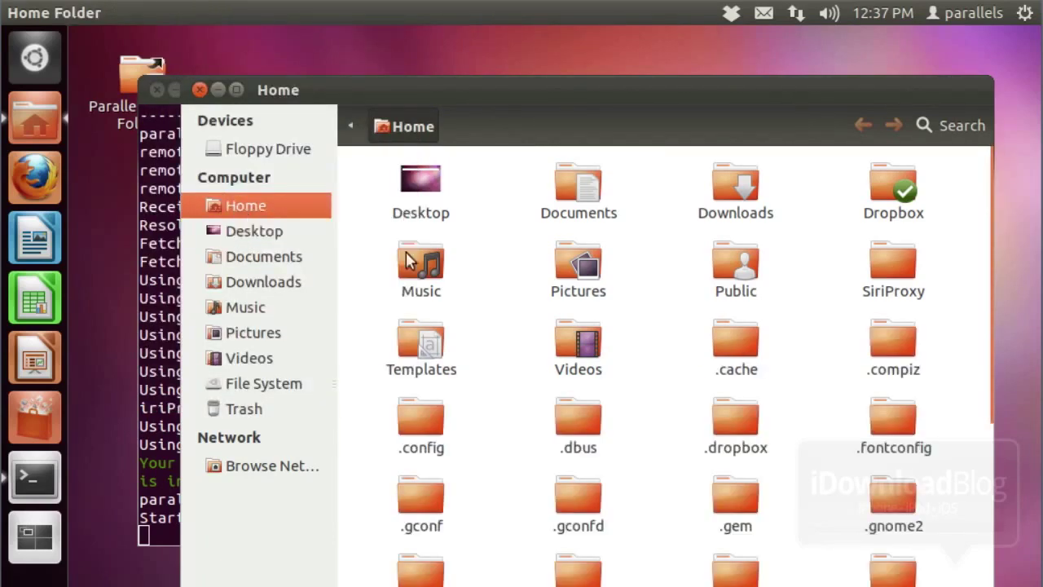
pyautogui.scroll(-5, 556, 366)
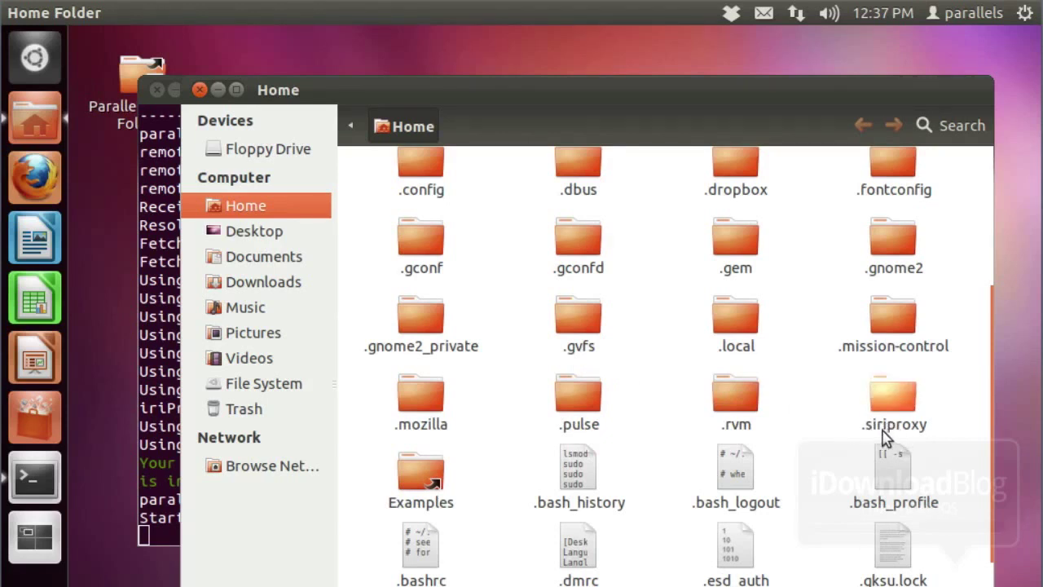
pyautogui.doubleClick(893, 409)
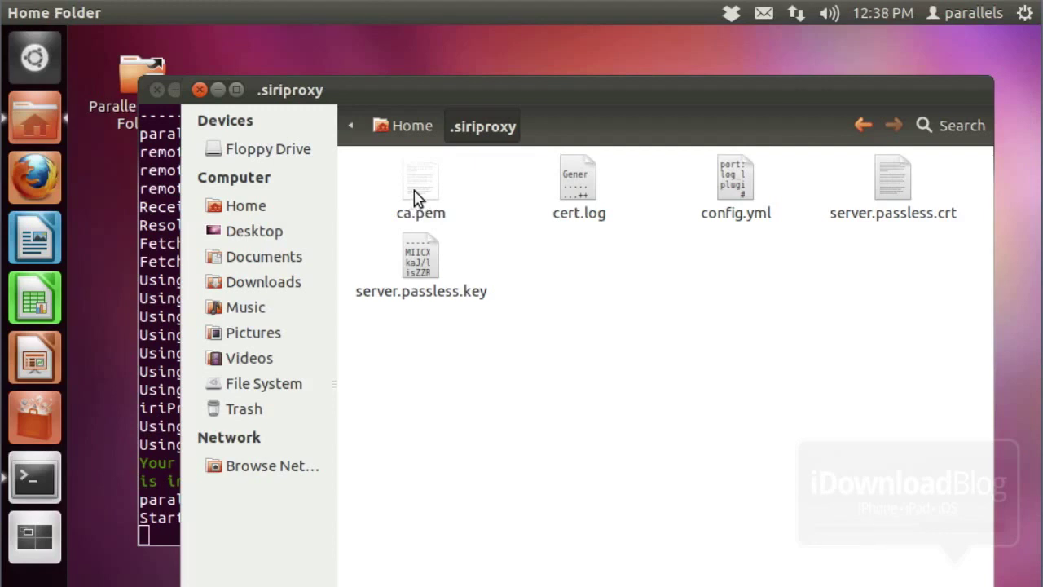
# Step: Copy ca.pem from .siriproxy into the Dropbox folder, then close the Dropbox window
pyautogui.click(730, 15)
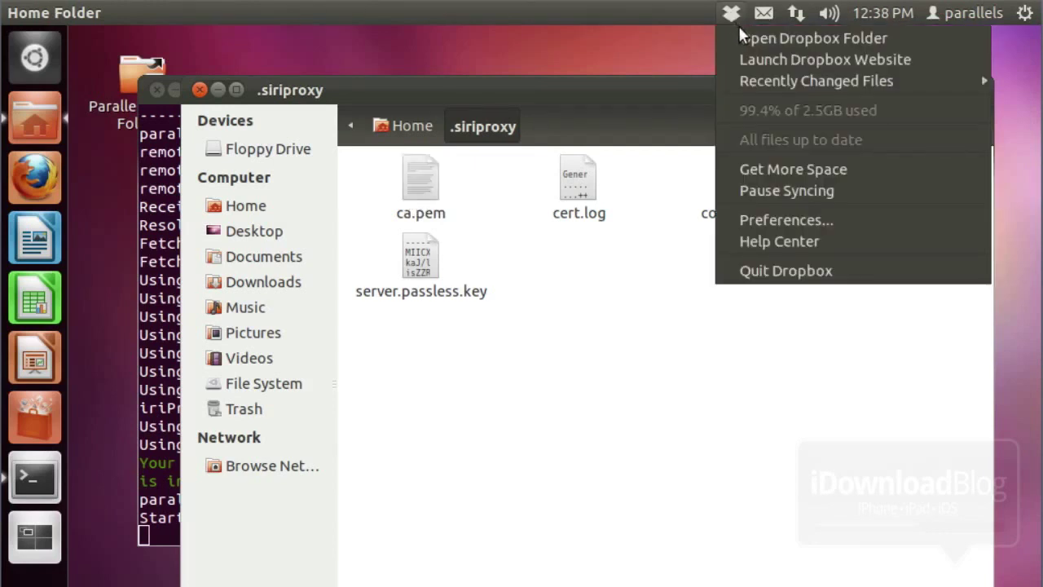
pyautogui.click(742, 37)
pyautogui.moveTo(568, 29); pyautogui.dragTo(741, 397)
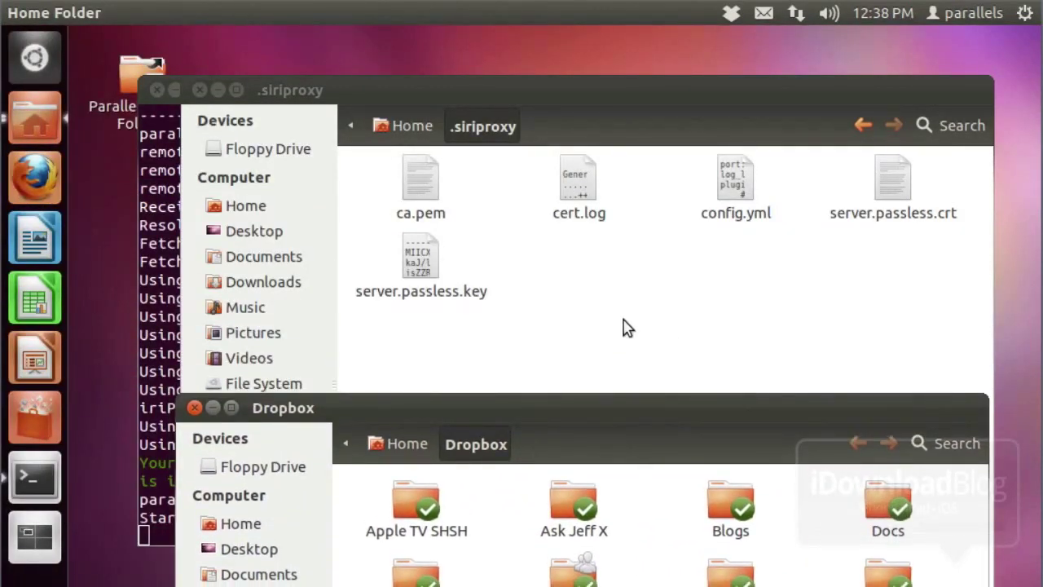
pyautogui.click(422, 189)
pyautogui.rightClick(422, 189)
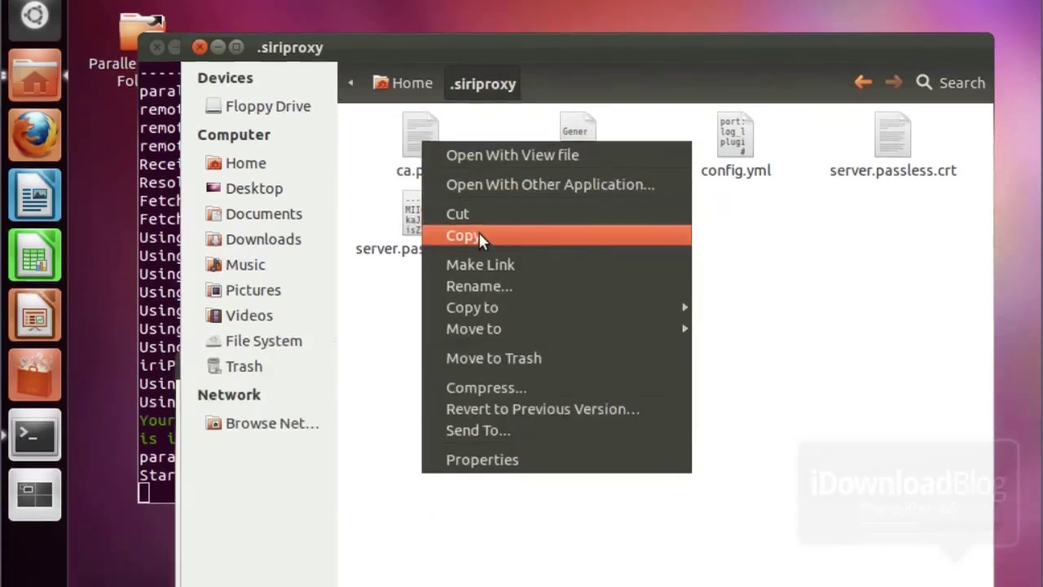
pyautogui.click(468, 278)
pyautogui.click(834, 497)
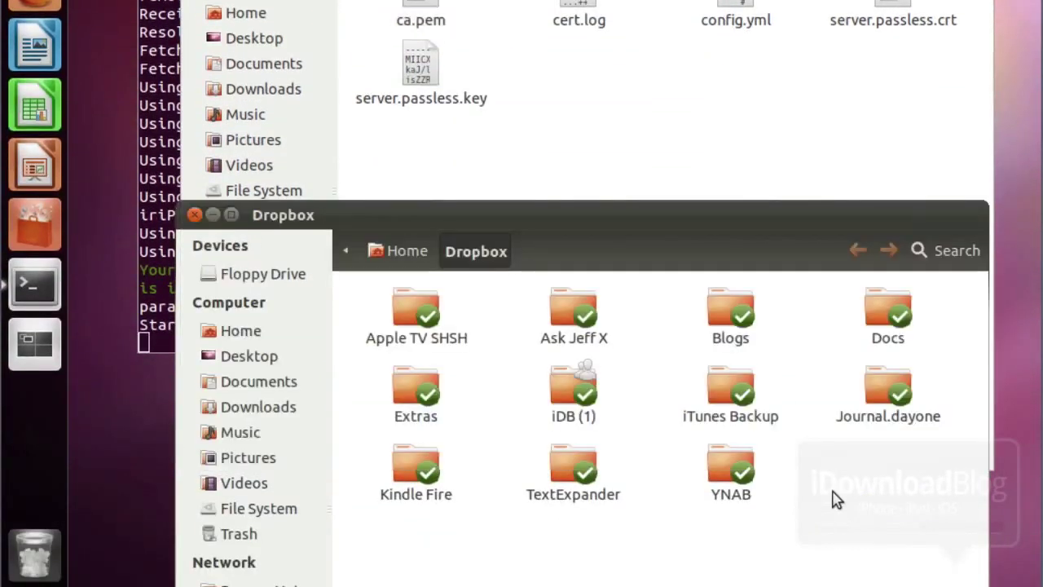
pyautogui.rightClick(835, 493)
pyautogui.click(748, 383)
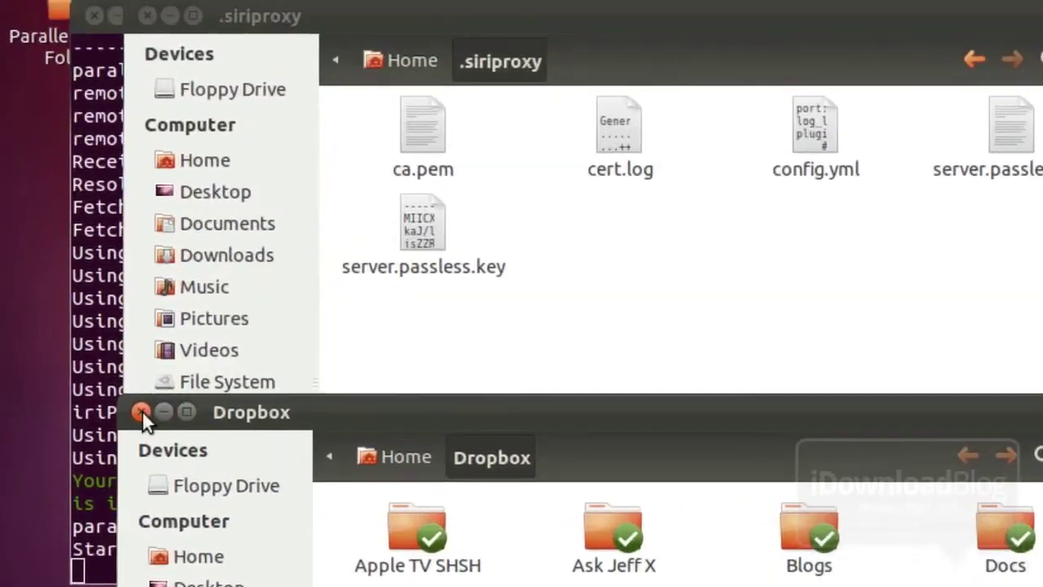
pyautogui.click(213, 214)
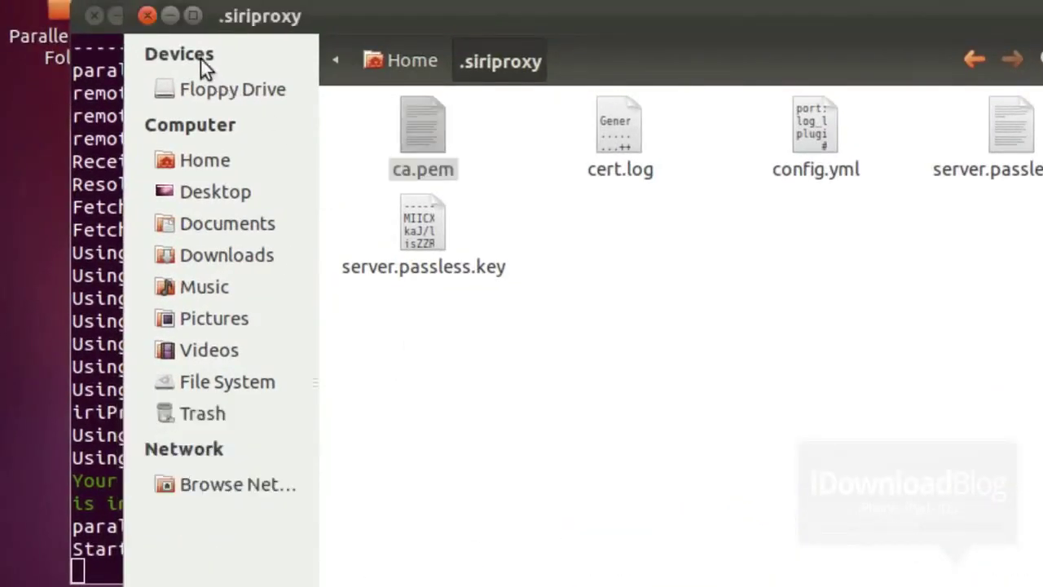
# Step: Open ca.pem in the iPhone's Dropbox app and copy its share link
pyautogui.click(149, 16)
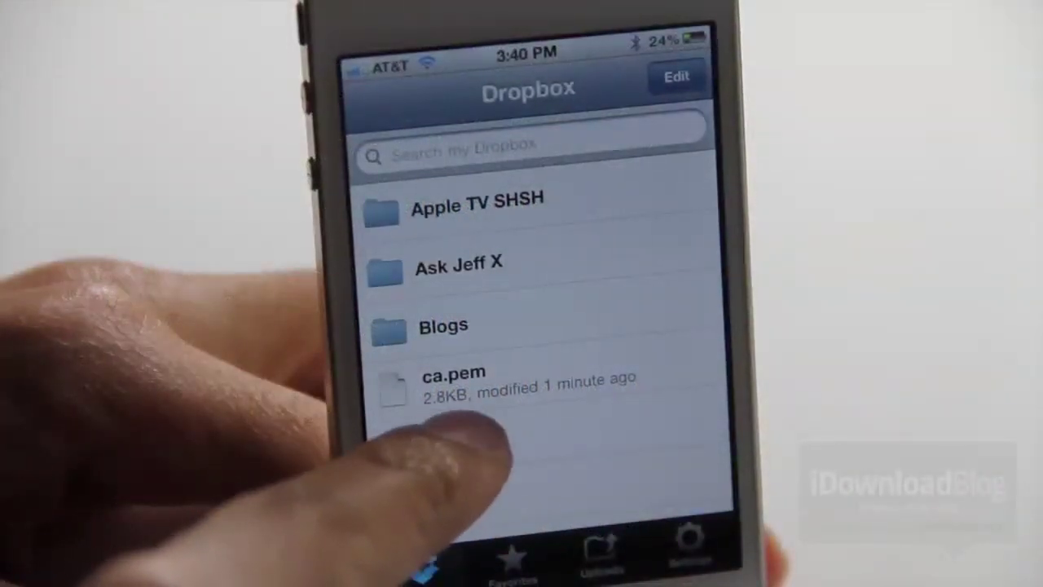
pyautogui.click(440, 383)
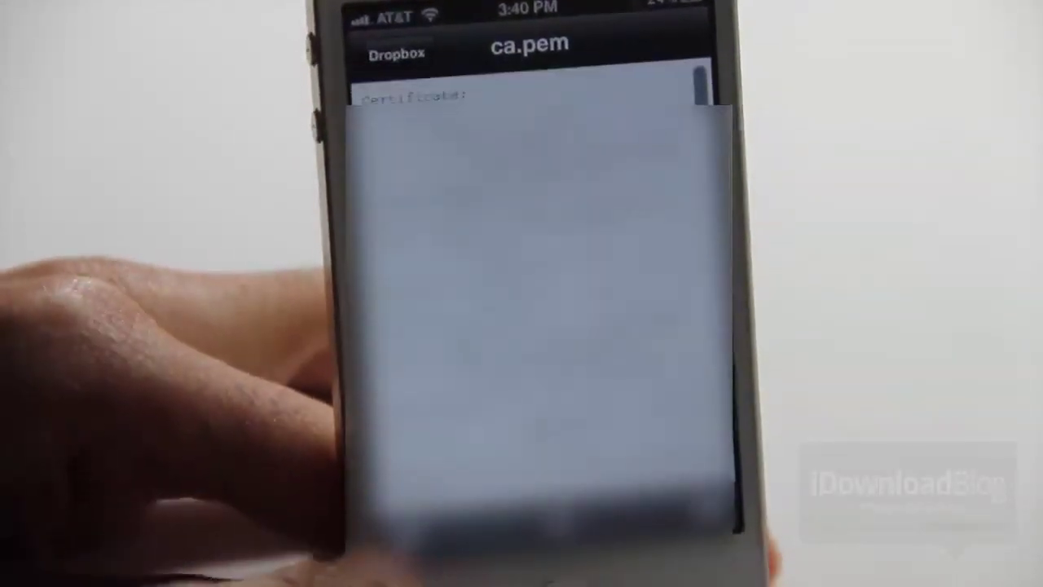
pyautogui.click(408, 535)
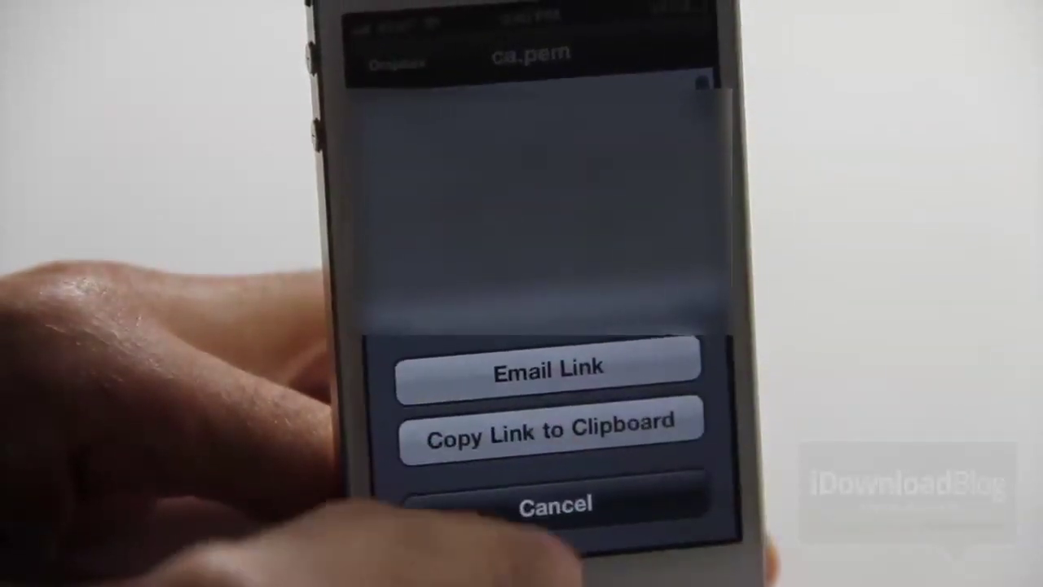
pyautogui.click(522, 440)
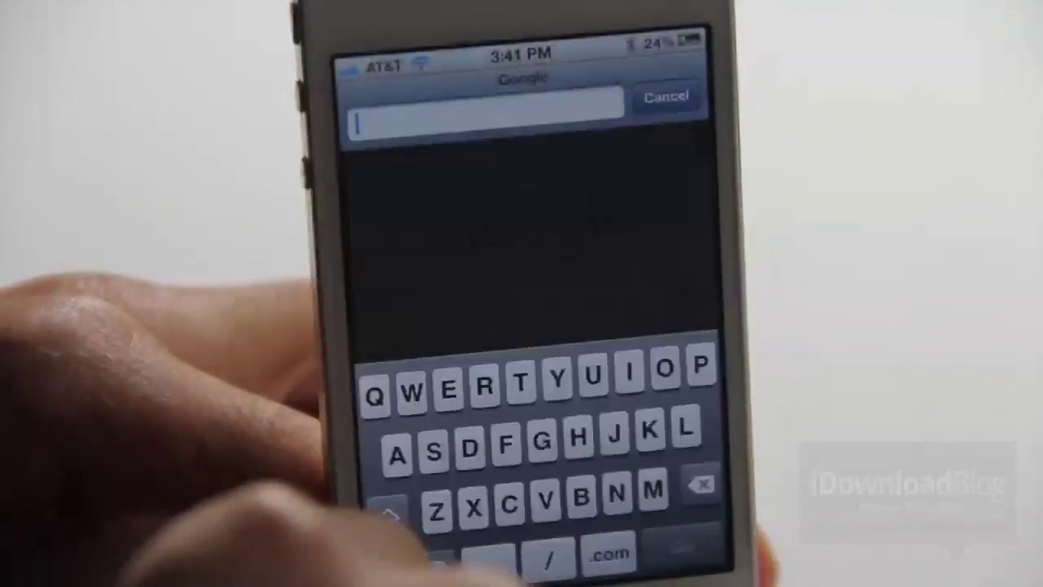
# Step: Load the ca.pem link in Safari and install the unverified SiriProxyCA profile
pyautogui.click(375, 122)
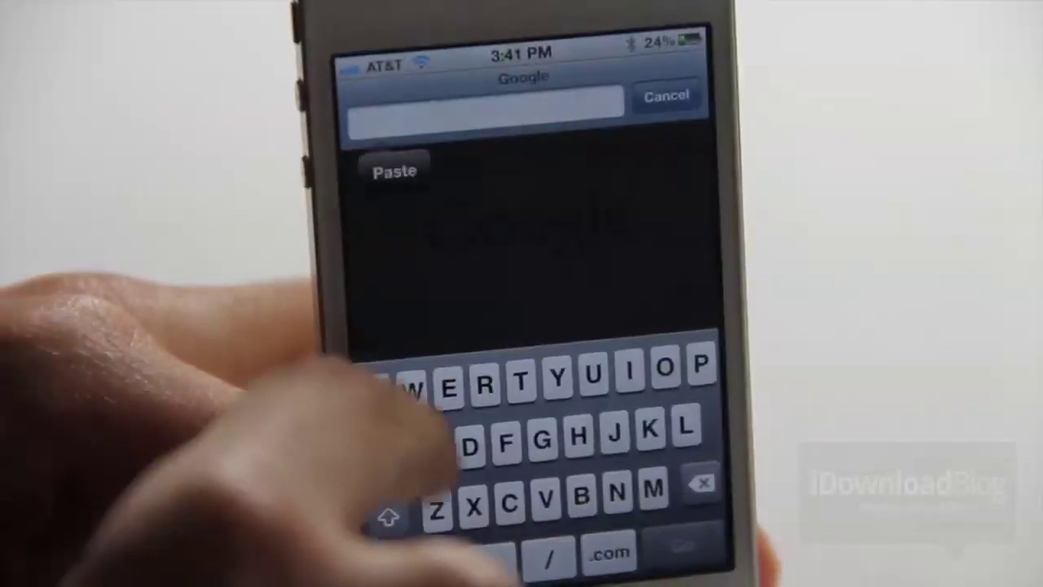
pyautogui.click(383, 155)
pyautogui.click(685, 542)
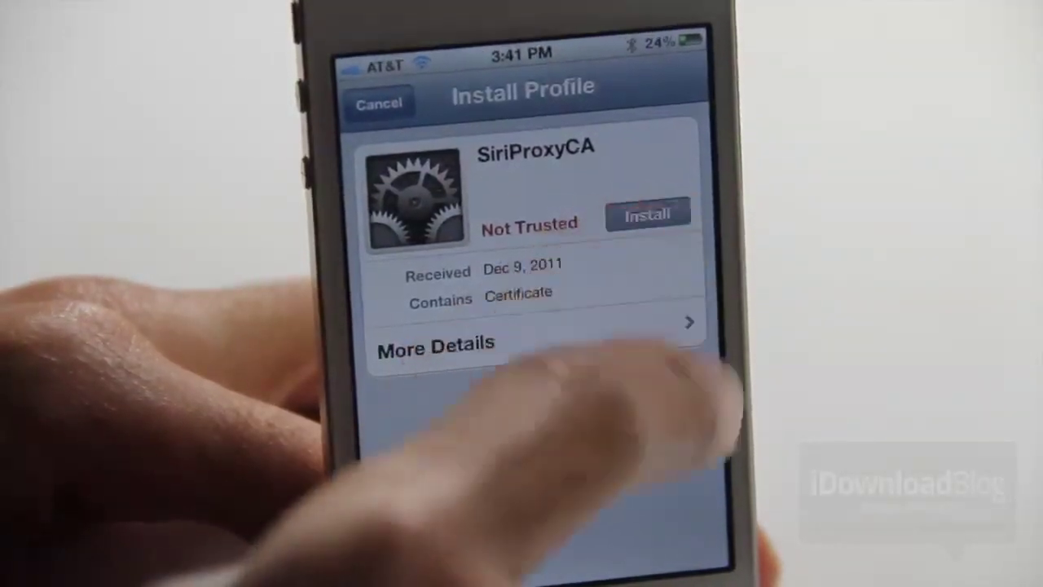
pyautogui.click(647, 215)
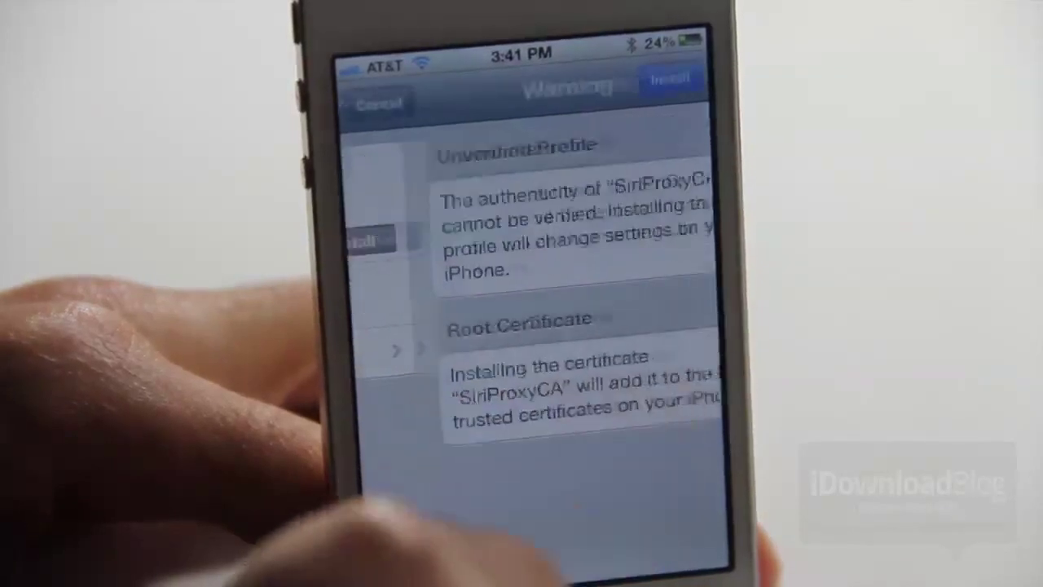
pyautogui.click(670, 79)
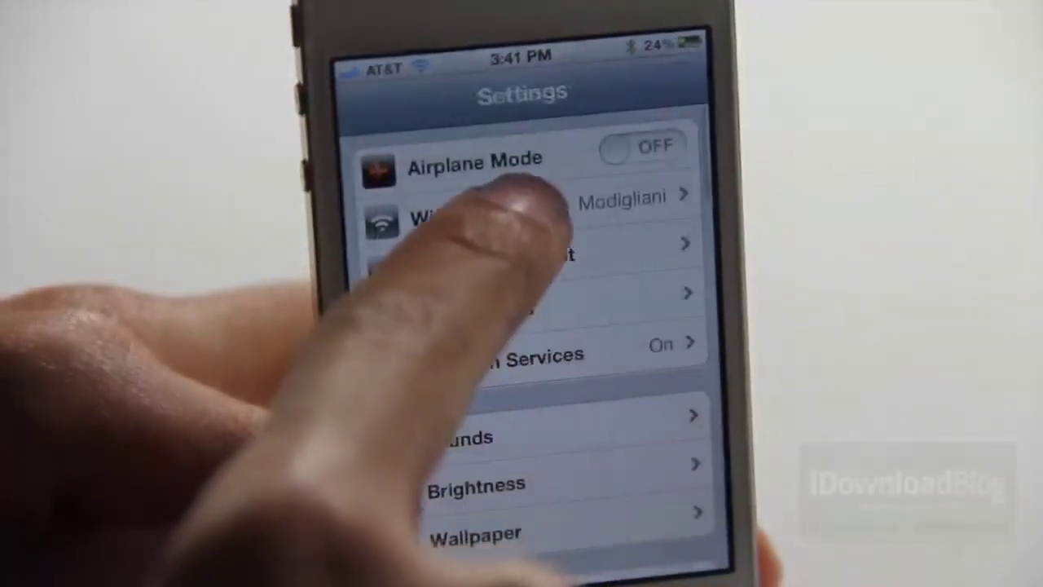
# Step: Open the Modigliani Wi-Fi network's details and start editing its DNS entry
pyautogui.click(456, 214)
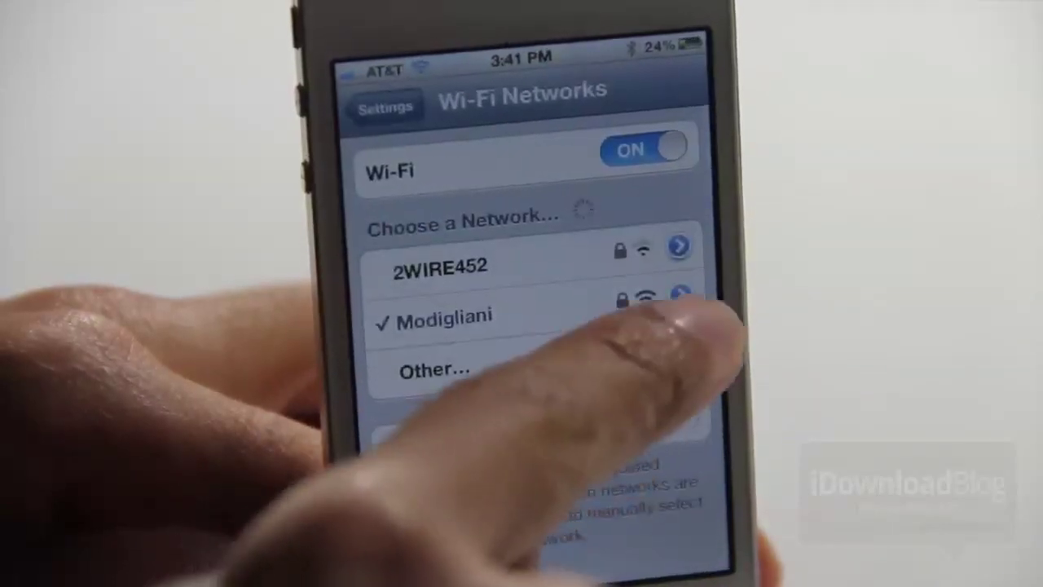
pyautogui.click(681, 297)
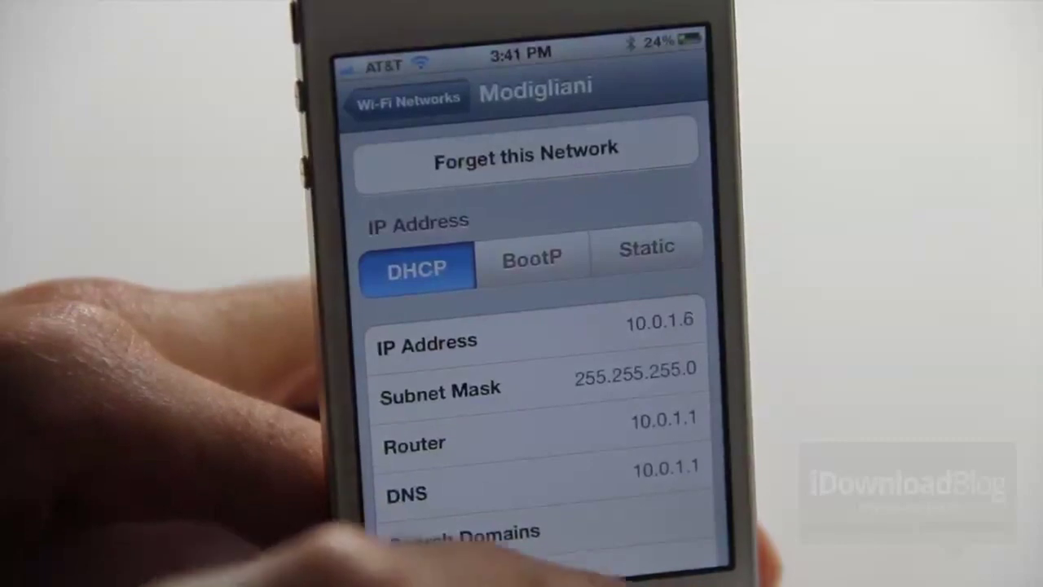
pyautogui.click(664, 471)
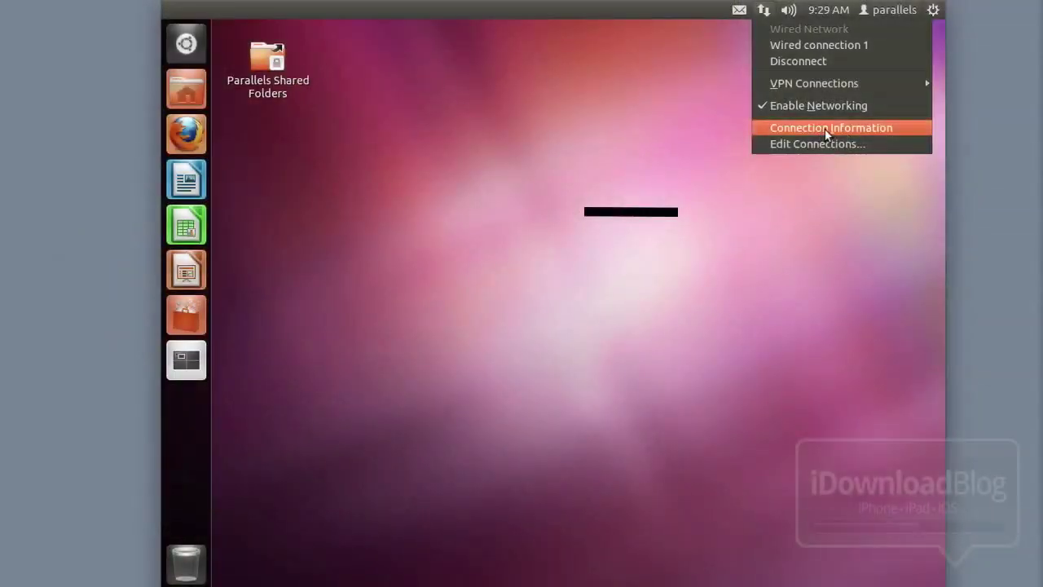
# Step: Display Ubuntu's Connection Information and highlight the VM's IP address 10.0.1.19
pyautogui.click(825, 129)
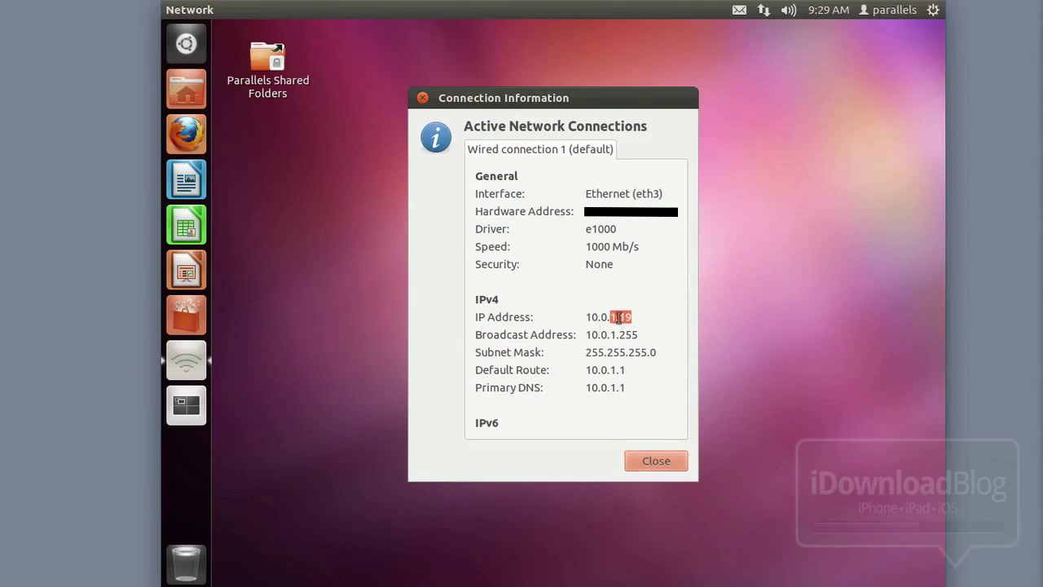
pyautogui.click(632, 317)
pyautogui.moveTo(631, 317); pyautogui.dragTo(590, 317)
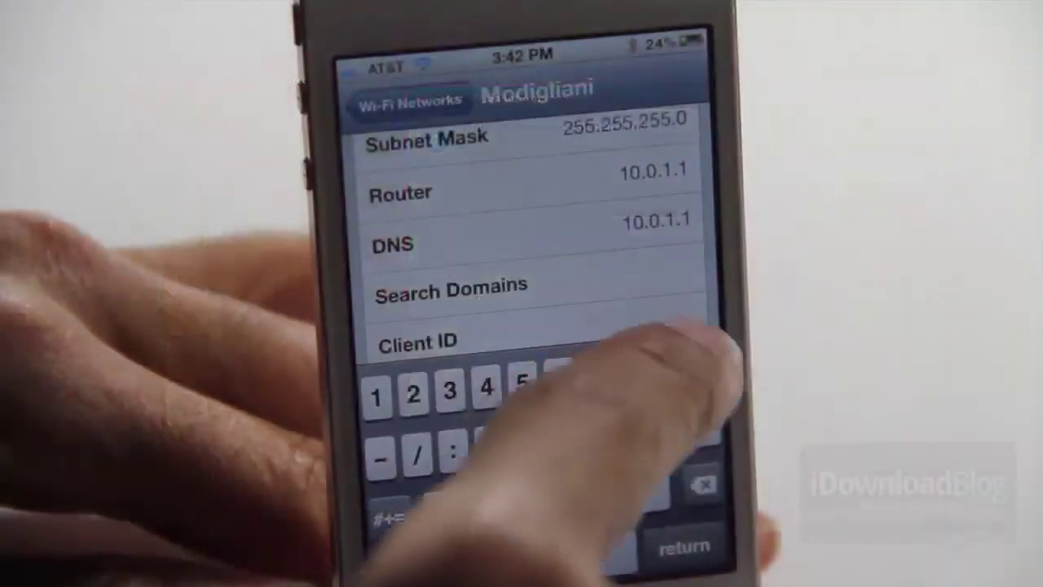
# Step: Change the Modigliani DNS to 10.0.1.19, then toggle Airplane Mode on and off
pyautogui.write('.19')
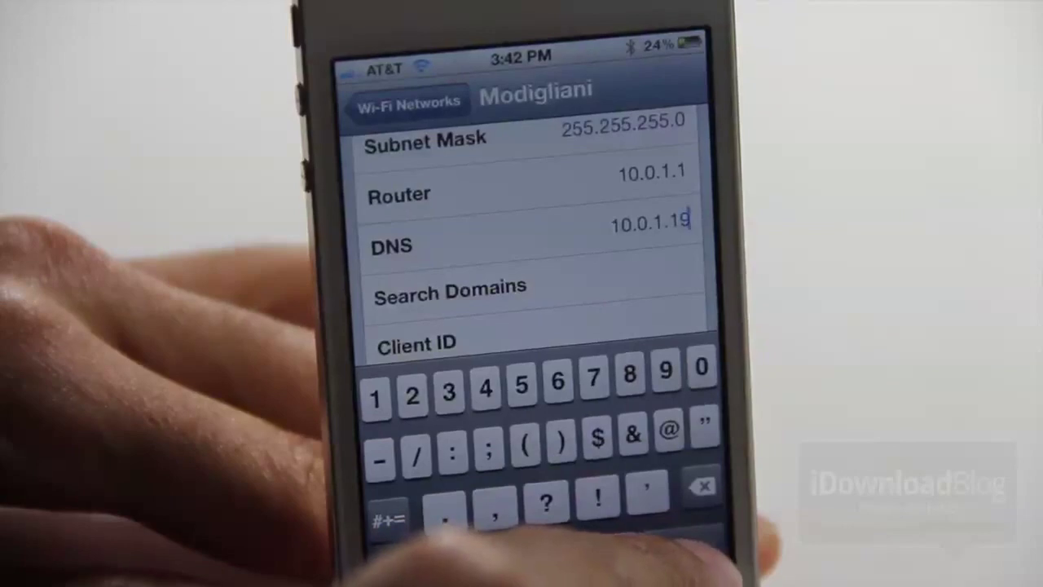
pyautogui.click(690, 267)
pyautogui.click(408, 101)
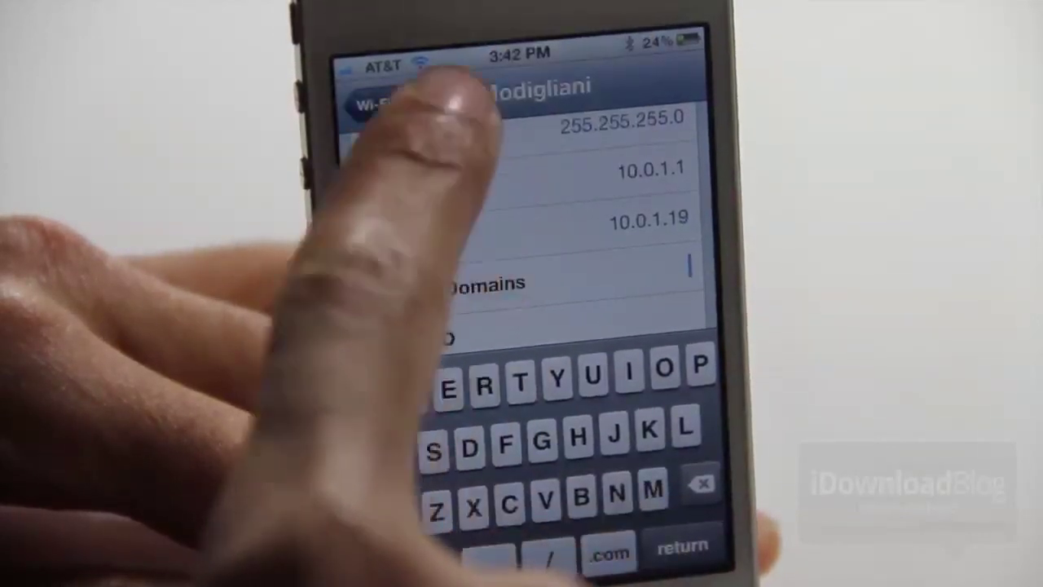
pyautogui.click(383, 103)
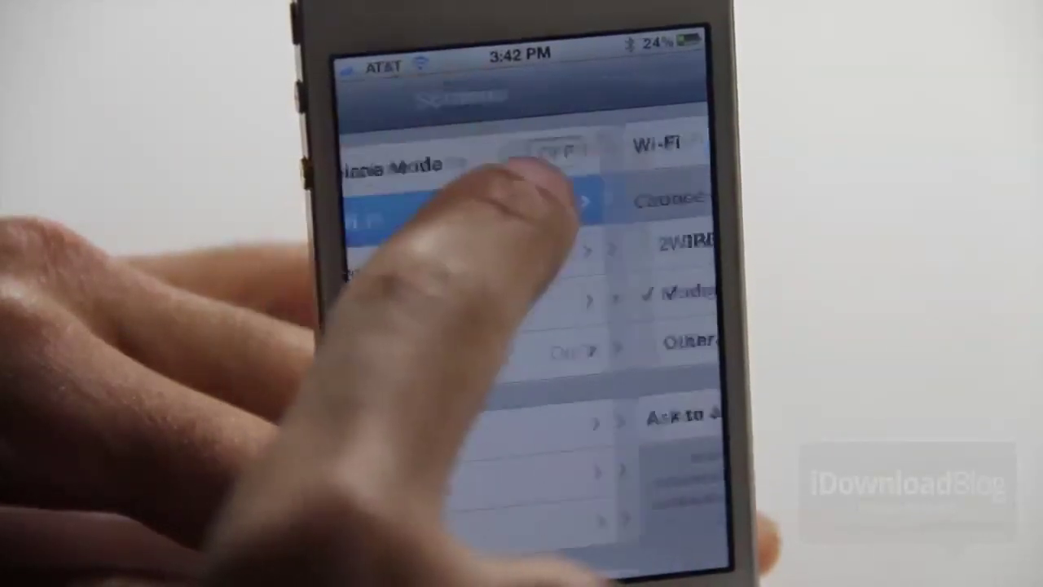
pyautogui.click(642, 148)
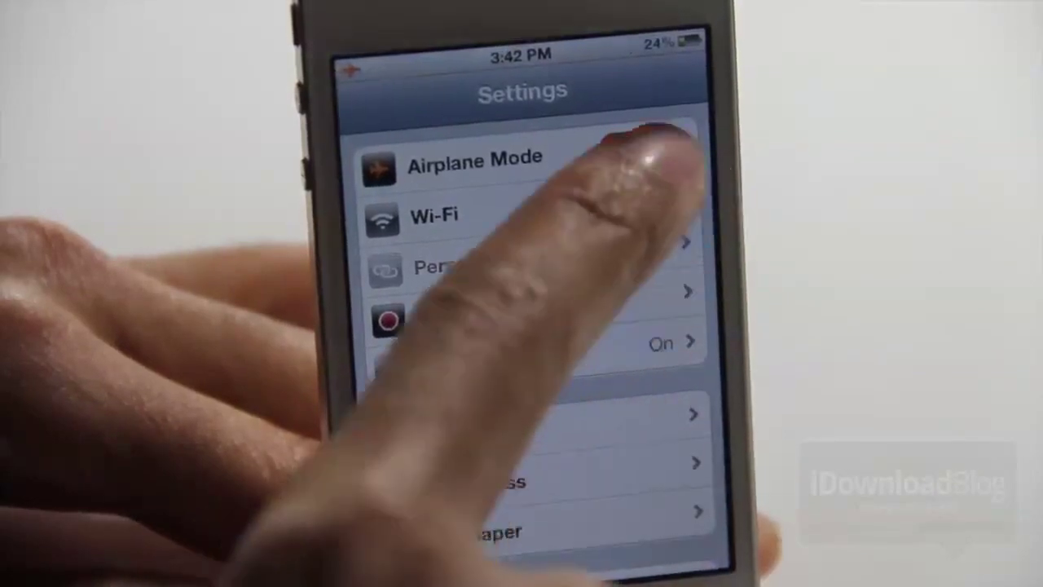
pyautogui.click(644, 146)
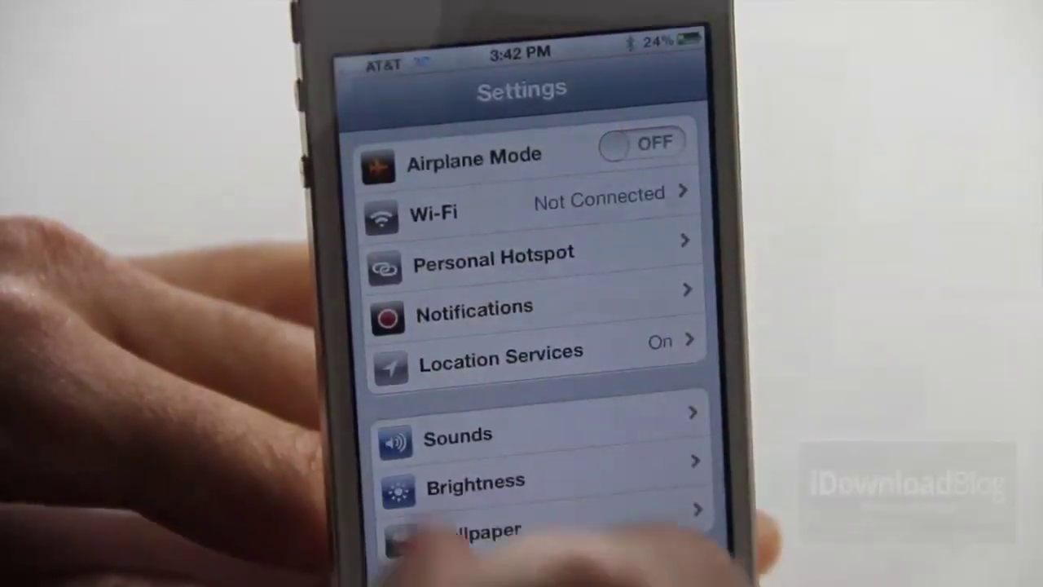